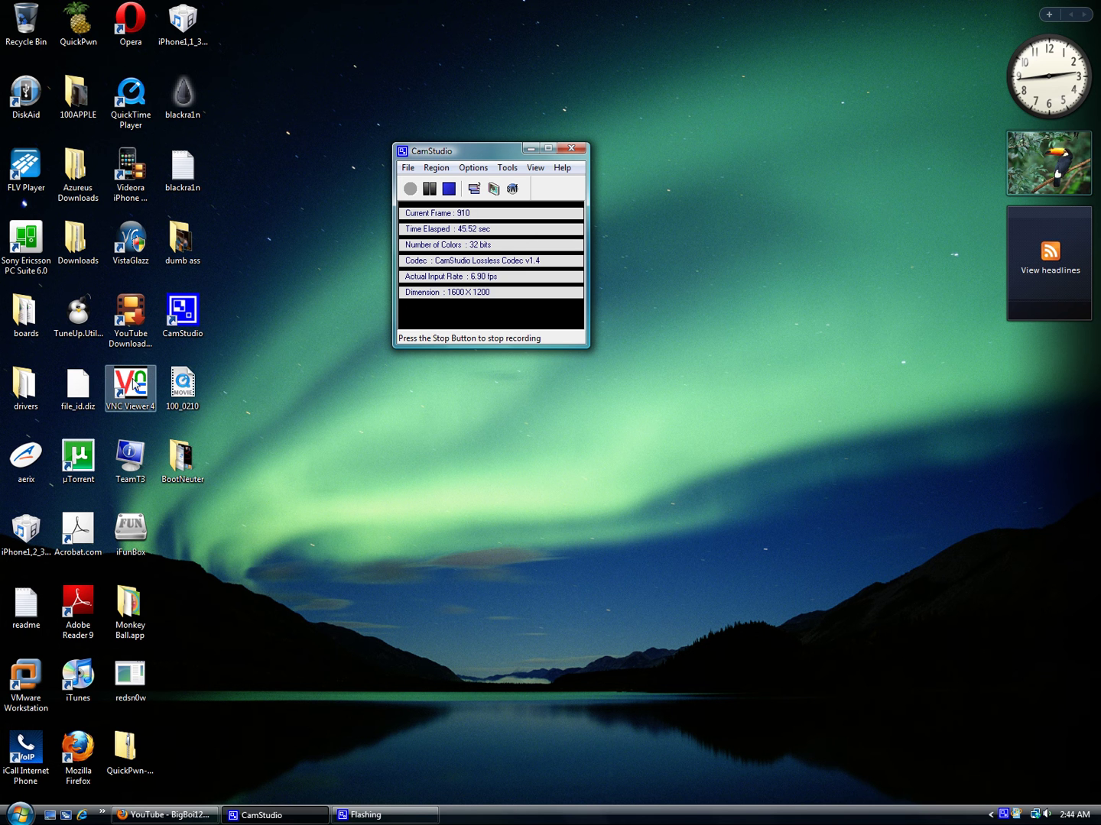
Connect VNC Viewer to localhost, move the phone window up-left, and launch Cydia.
double_click(133, 385)
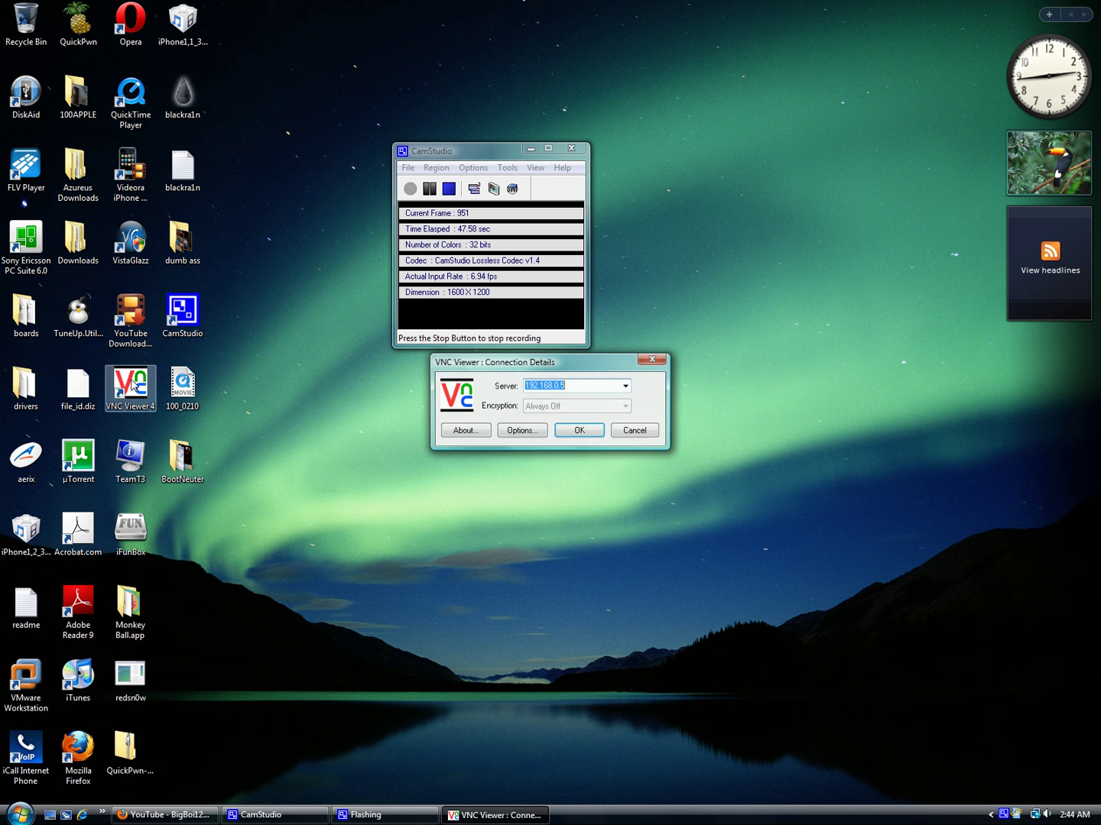
click(581, 431)
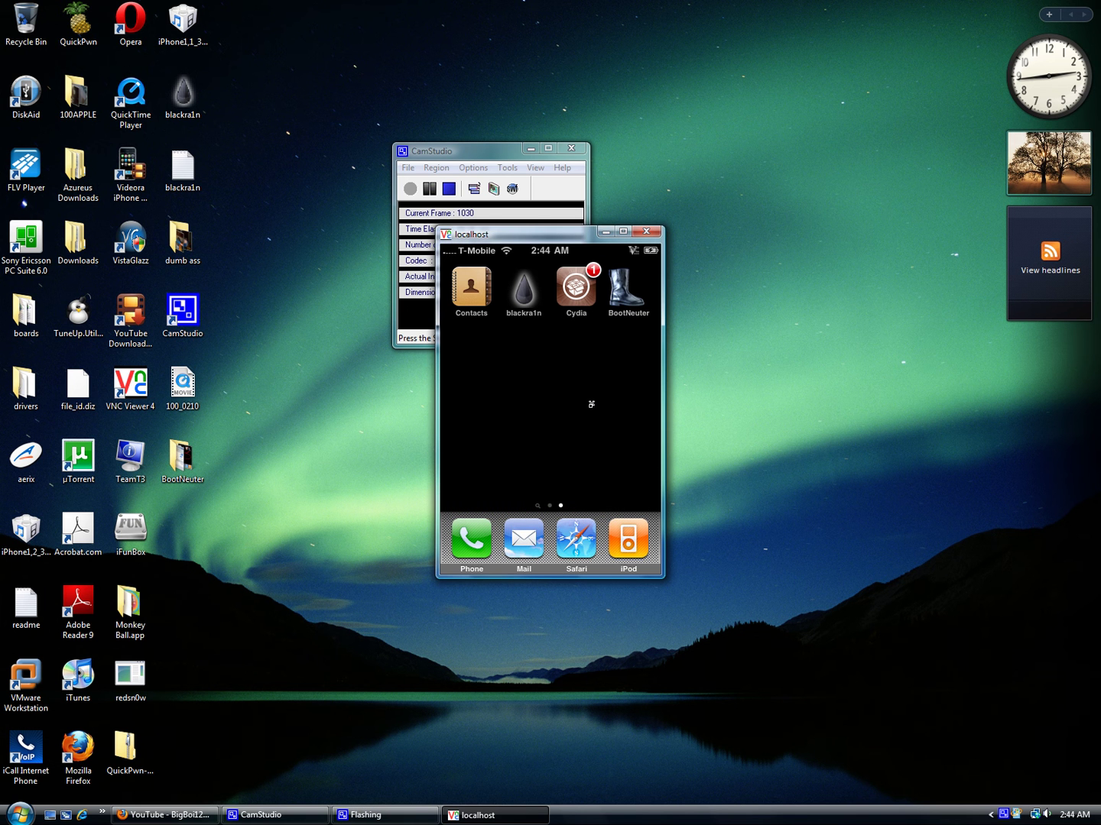
drag(568, 237, 502, 114)
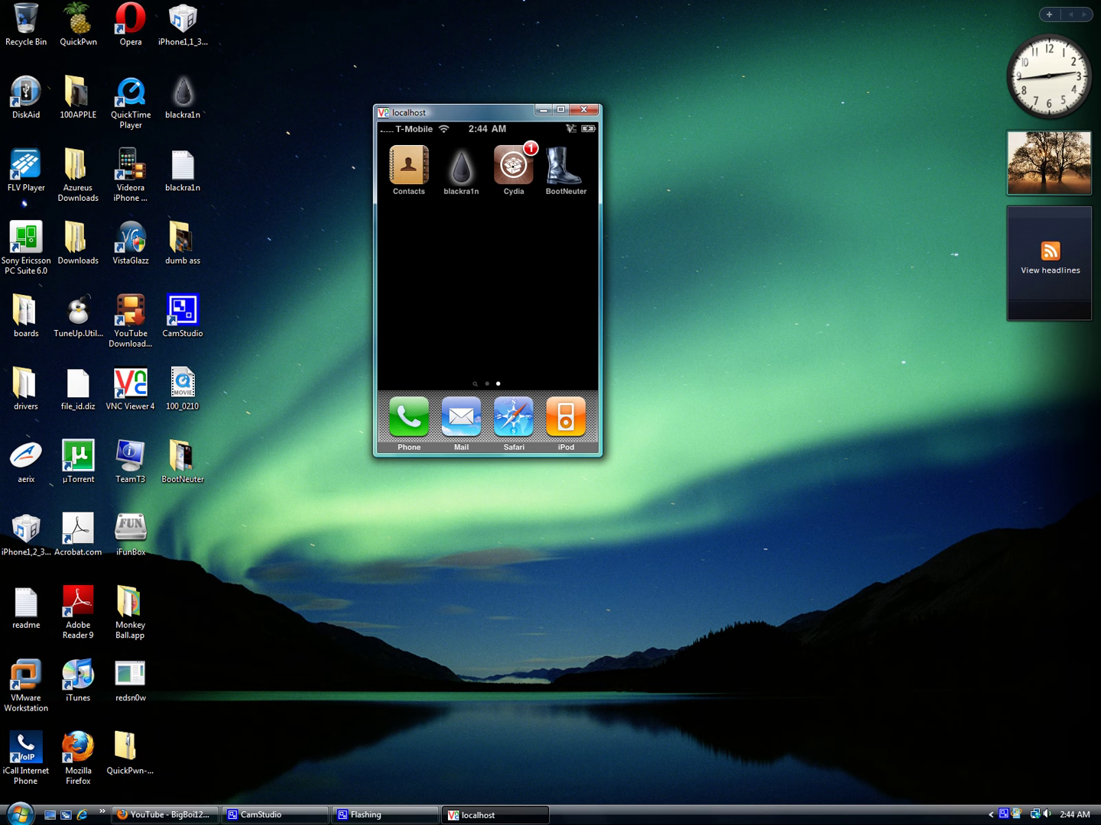
click(513, 165)
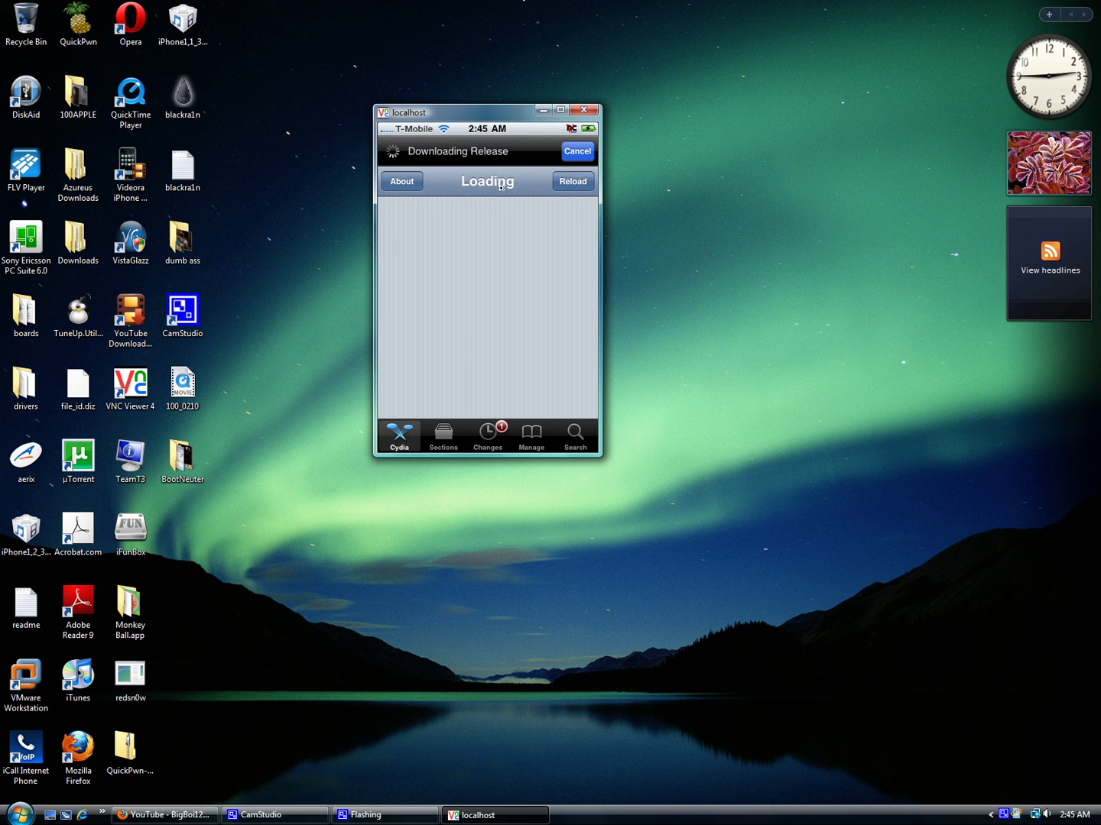
Reload Cydia, cancel the release download, and ignore the Essential Upgrade temporarily.
click(573, 182)
click(579, 155)
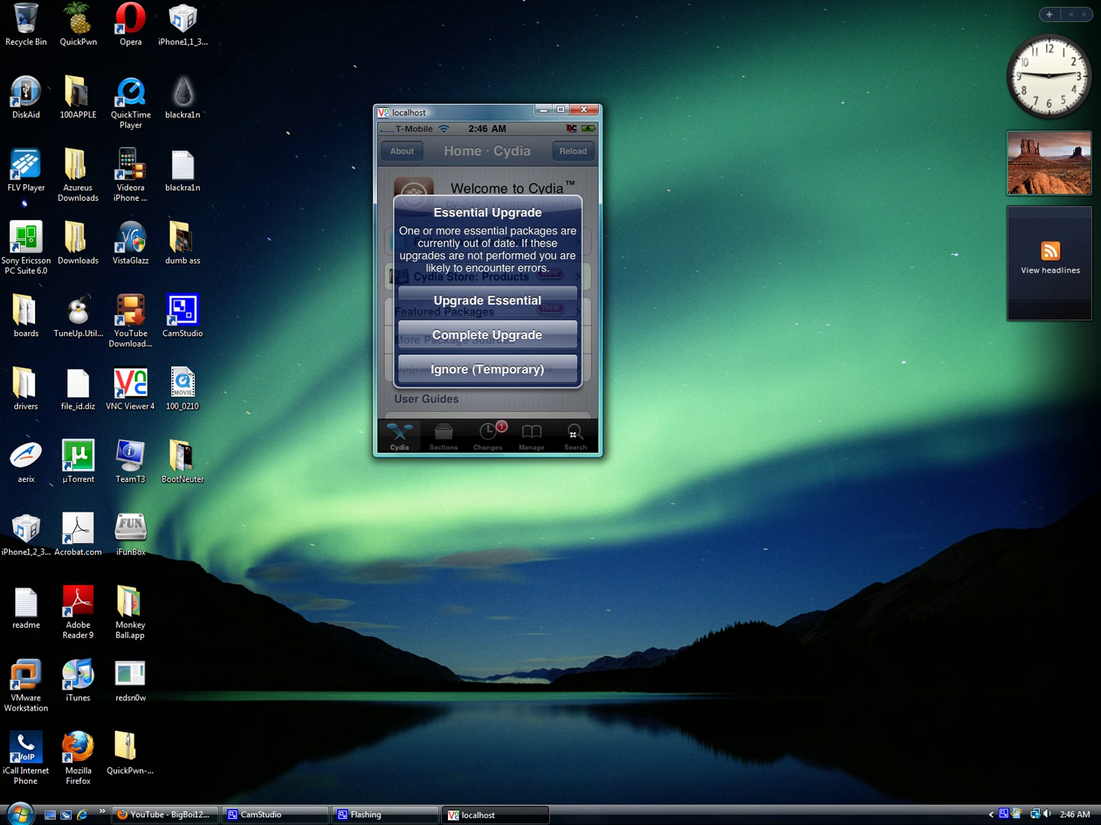
click(527, 369)
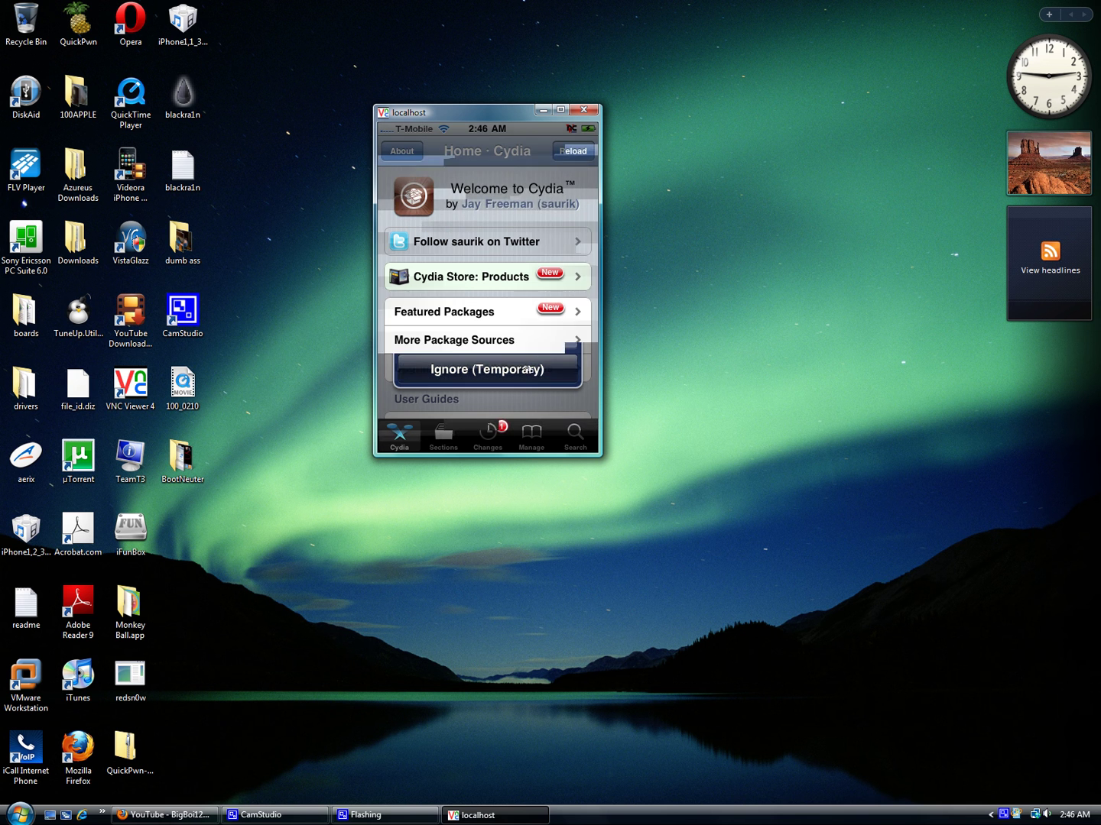
Search Cydia for 'boot' to confirm BootNeuter is installed, then clear the search field.
click(573, 434)
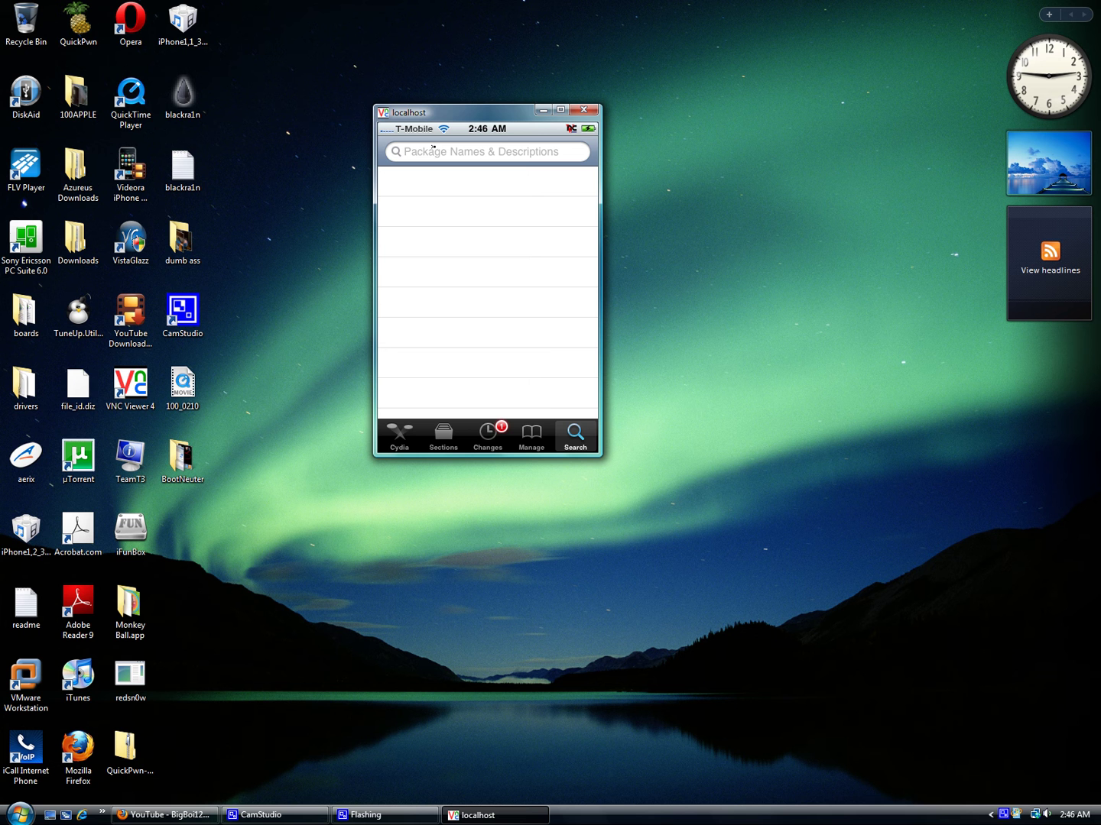
click(435, 153)
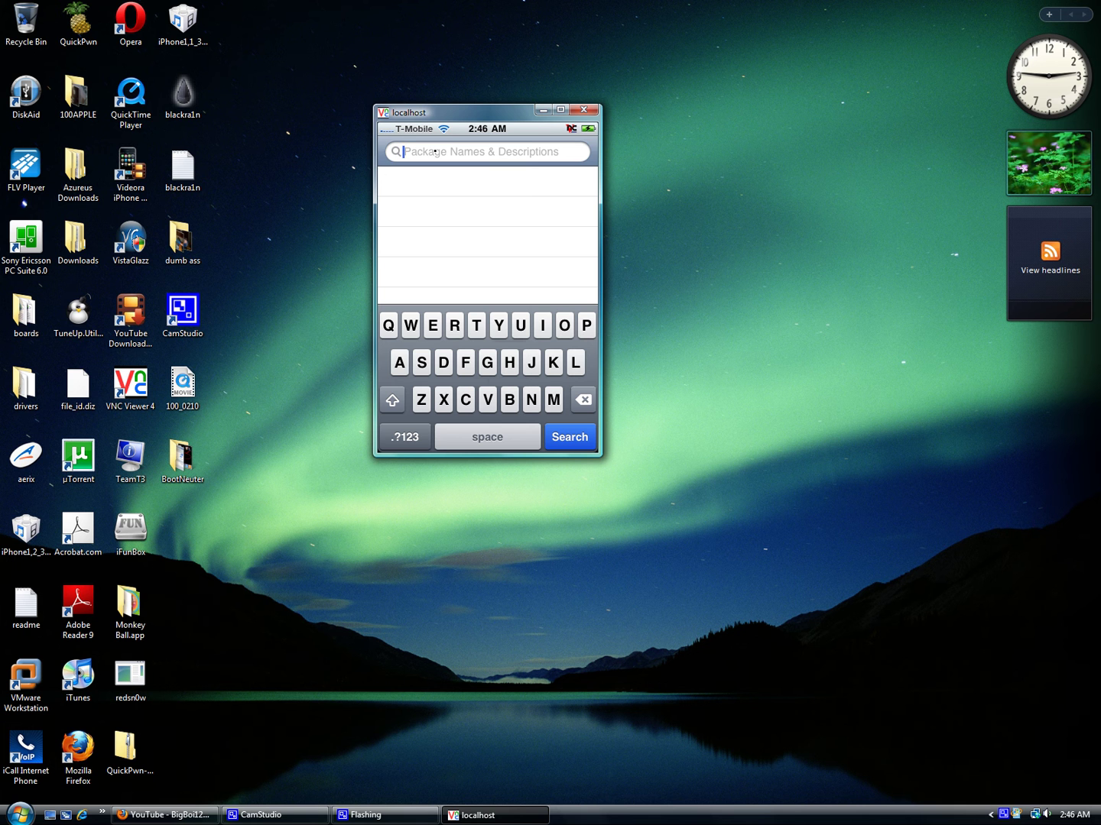
text(b)
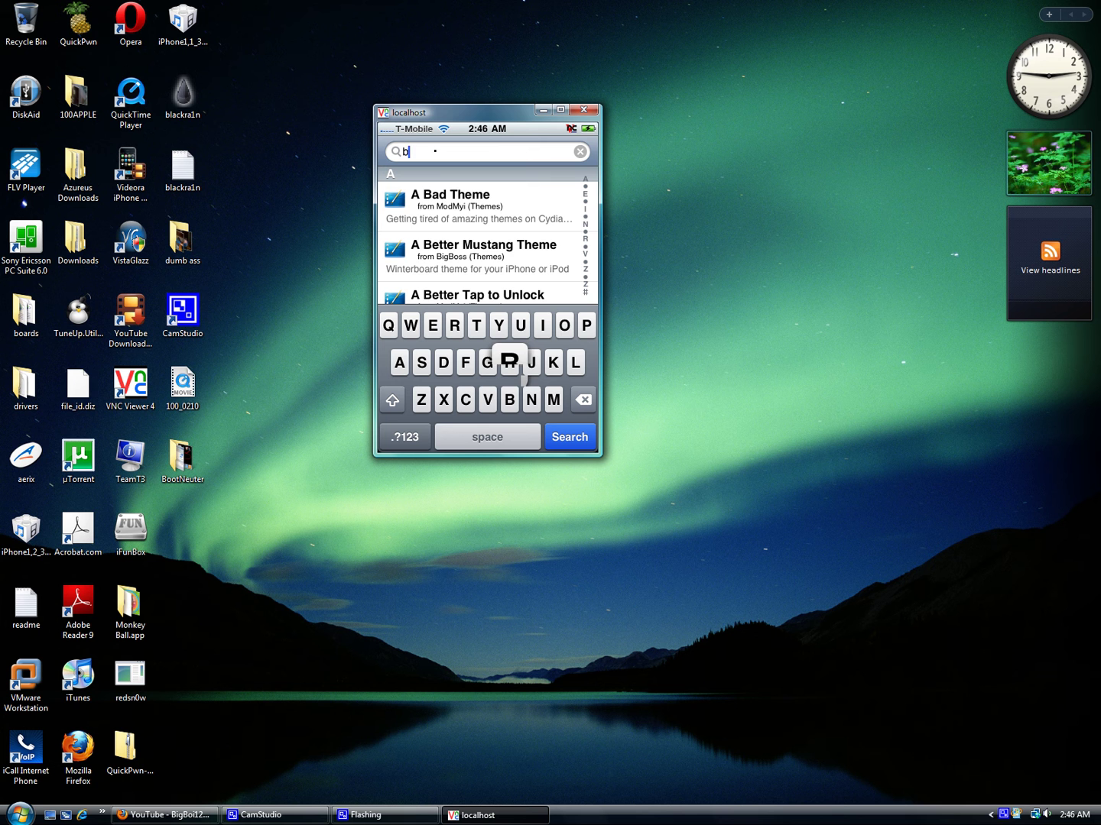
text(oot)
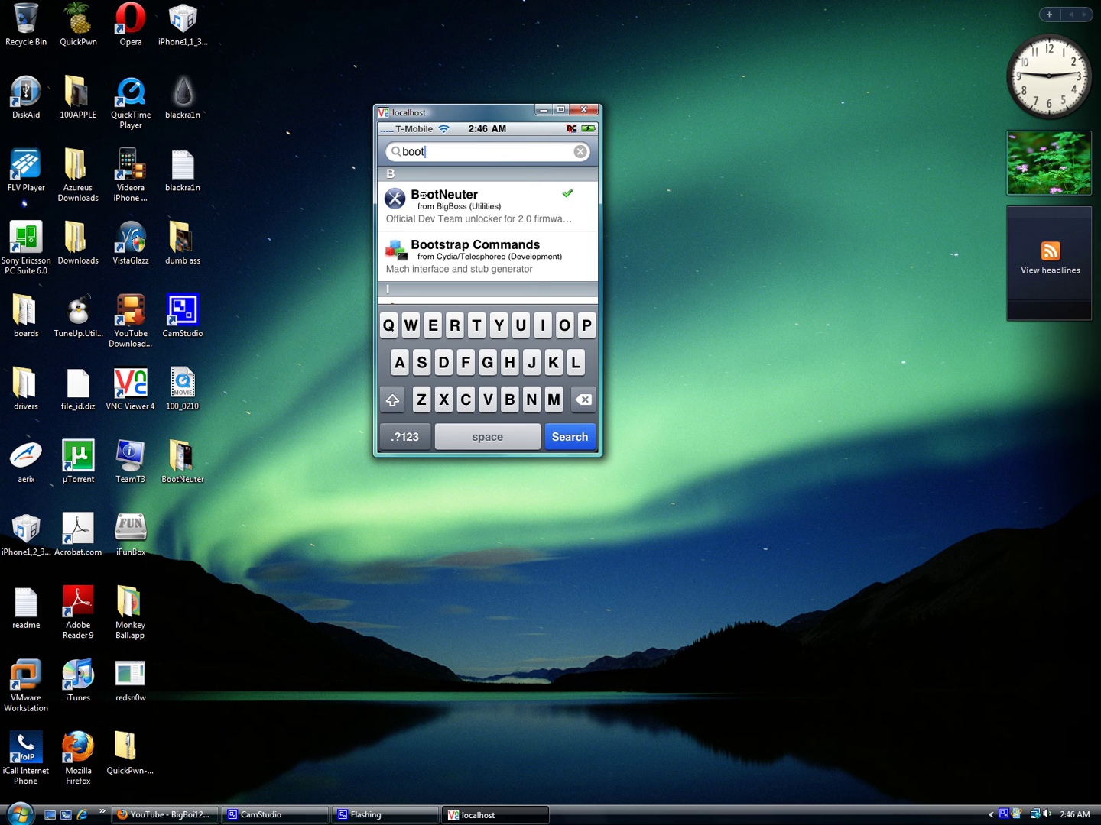
key(BackSpace)
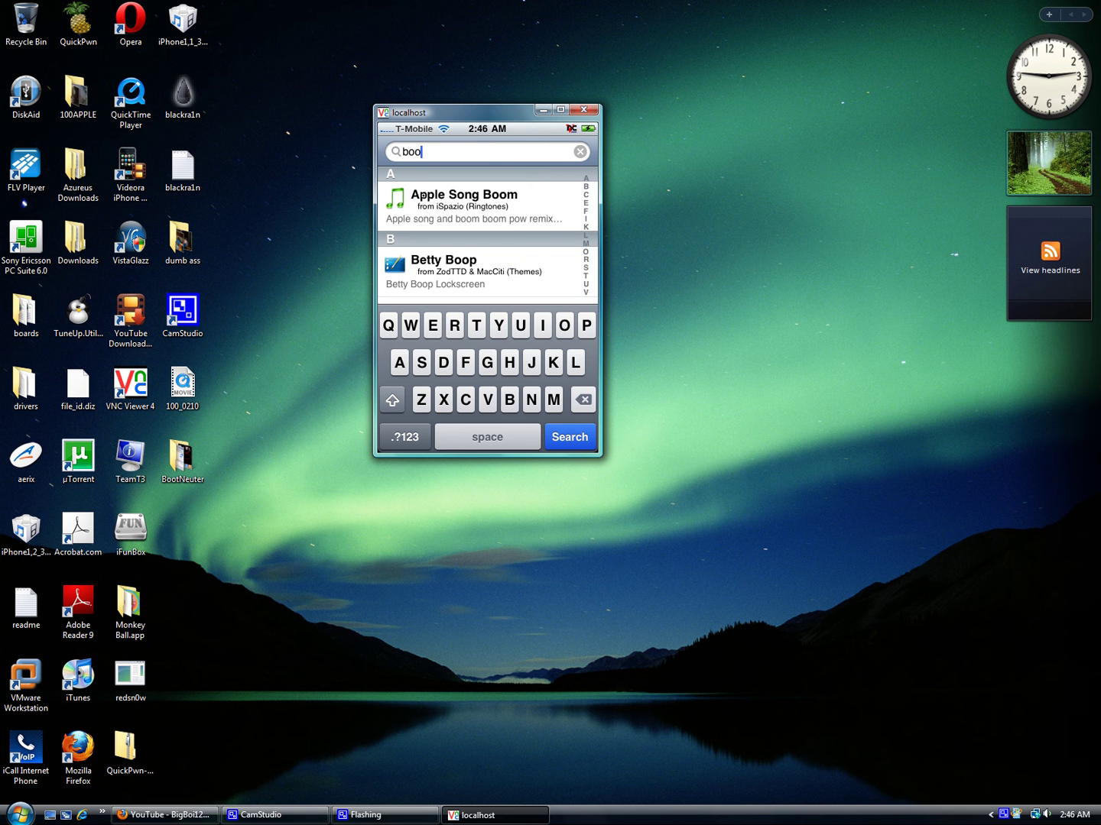
key(BackSpace)
key(BackSpace)
key(BackSpace)
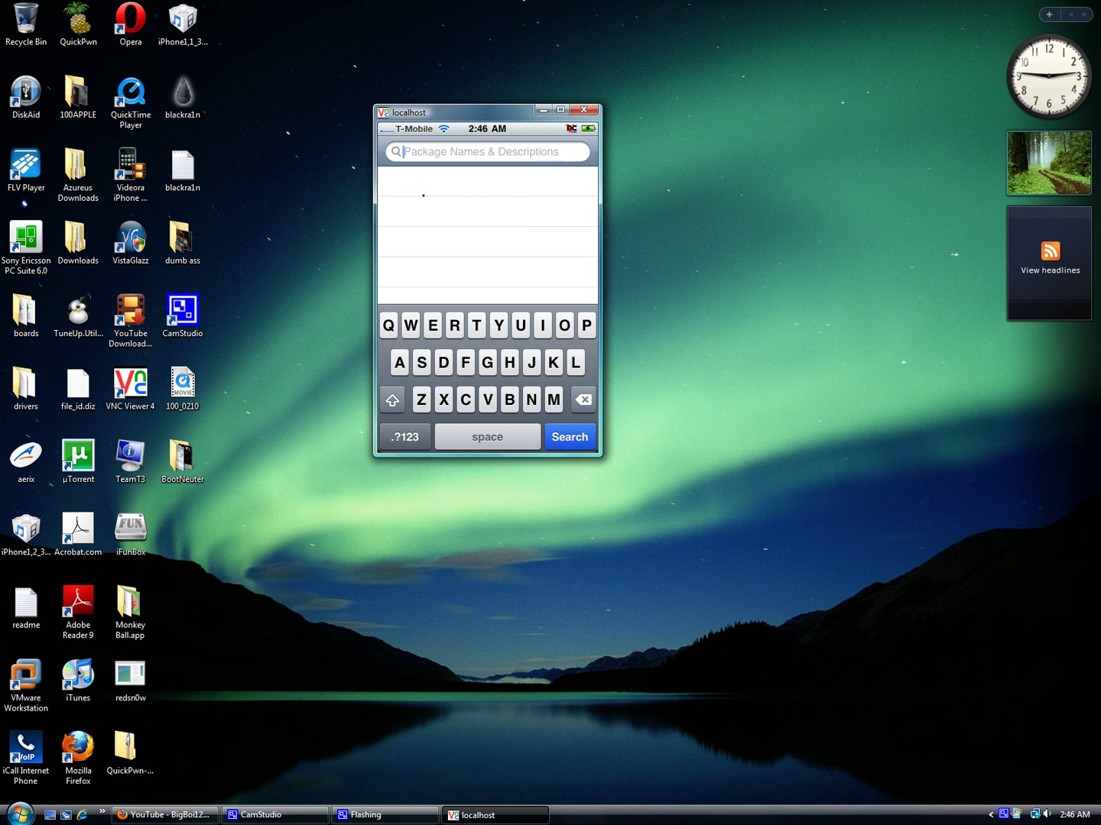
Search Cydia for 'afc2add' to confirm the package is installed.
text(a)
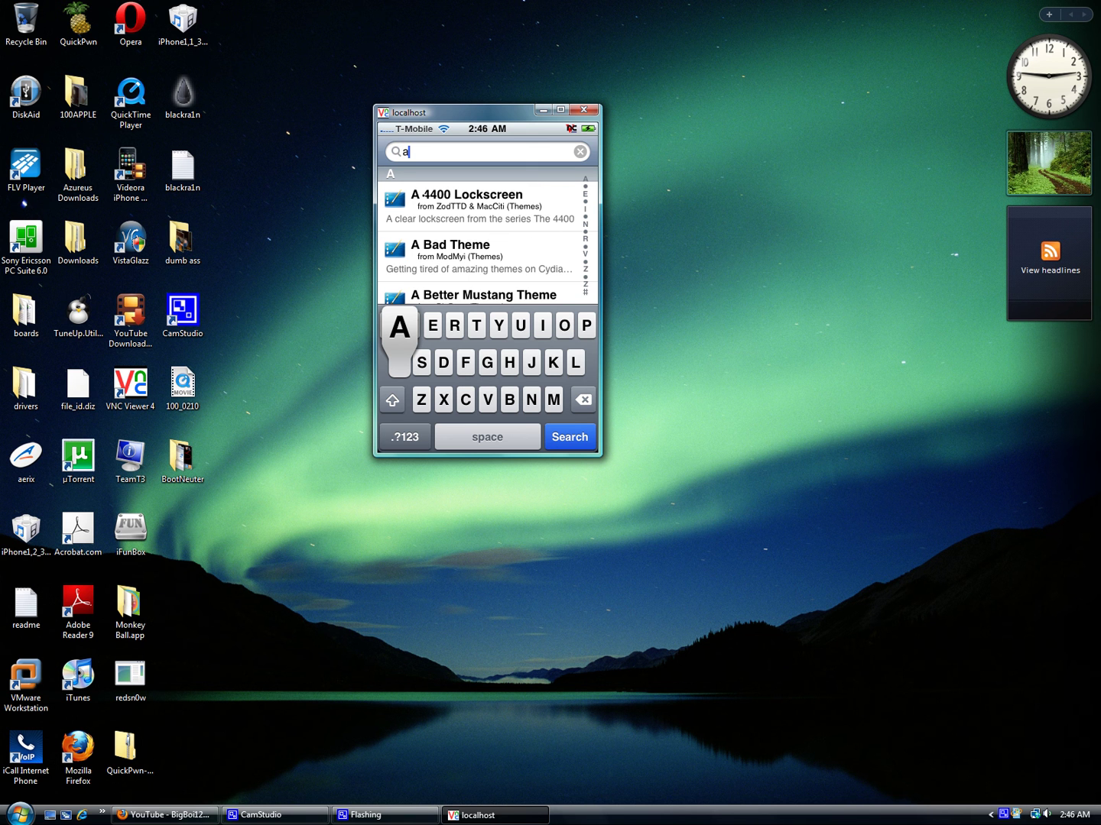
text(fc2ad)
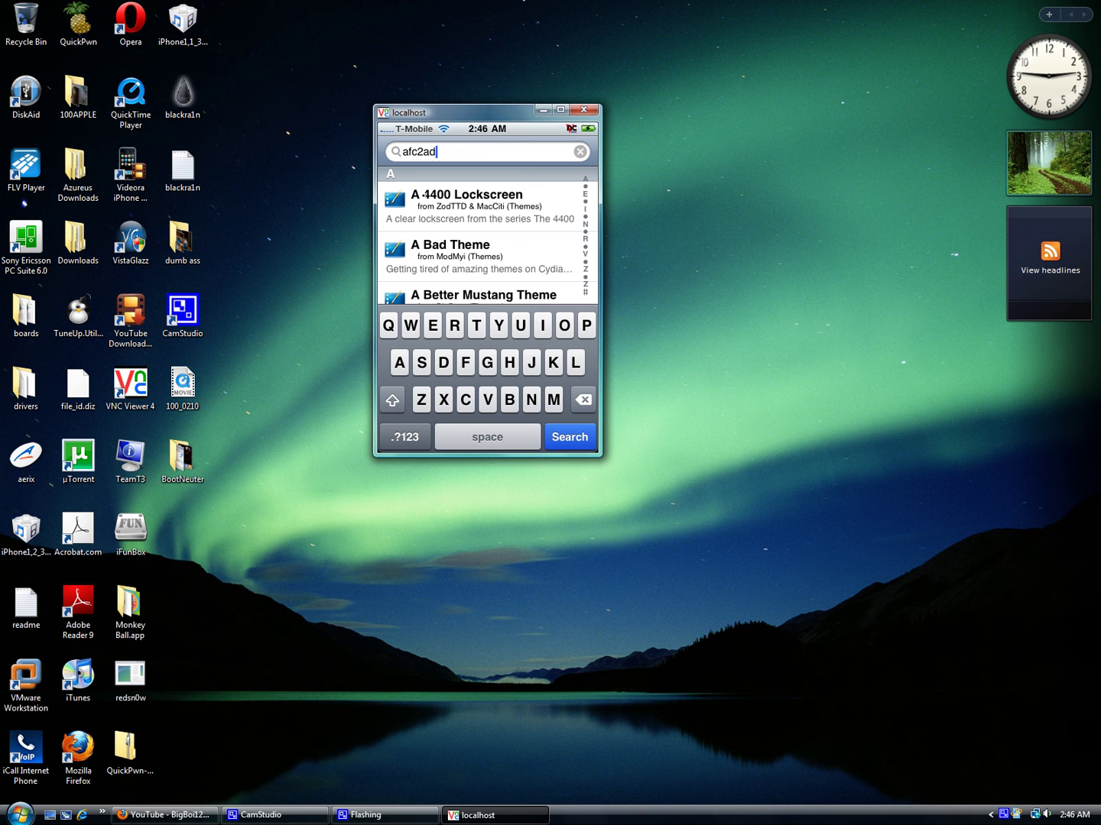
text(d)
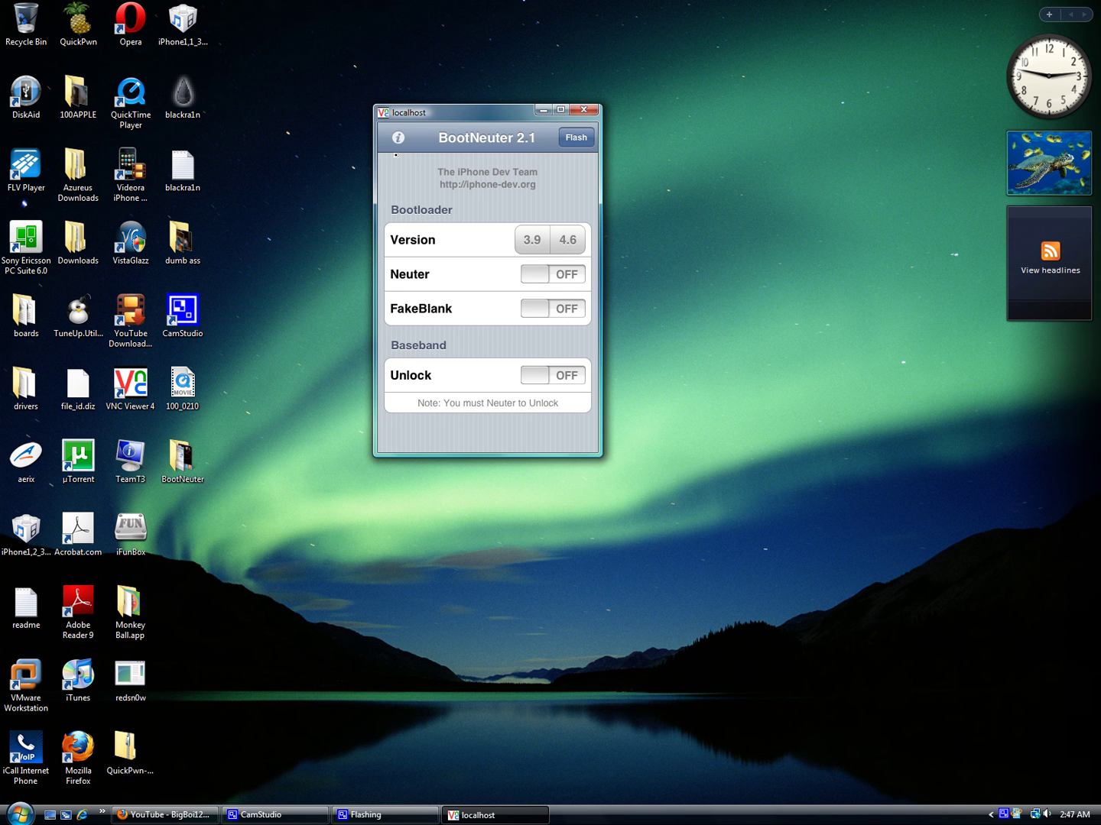
Refresh the VNC screen to redraw BootNeuter 2.1 with Neuter, FakeBlank and Unlock off.
right_click(430, 118)
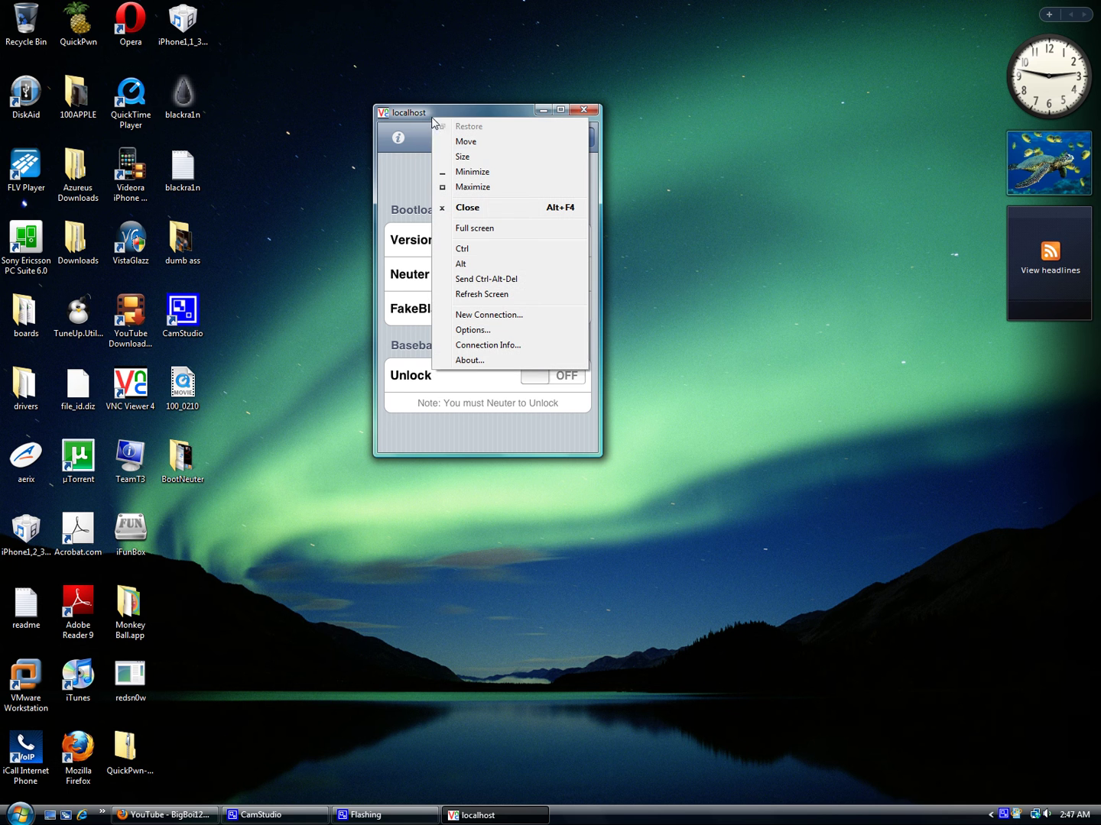
click(489, 296)
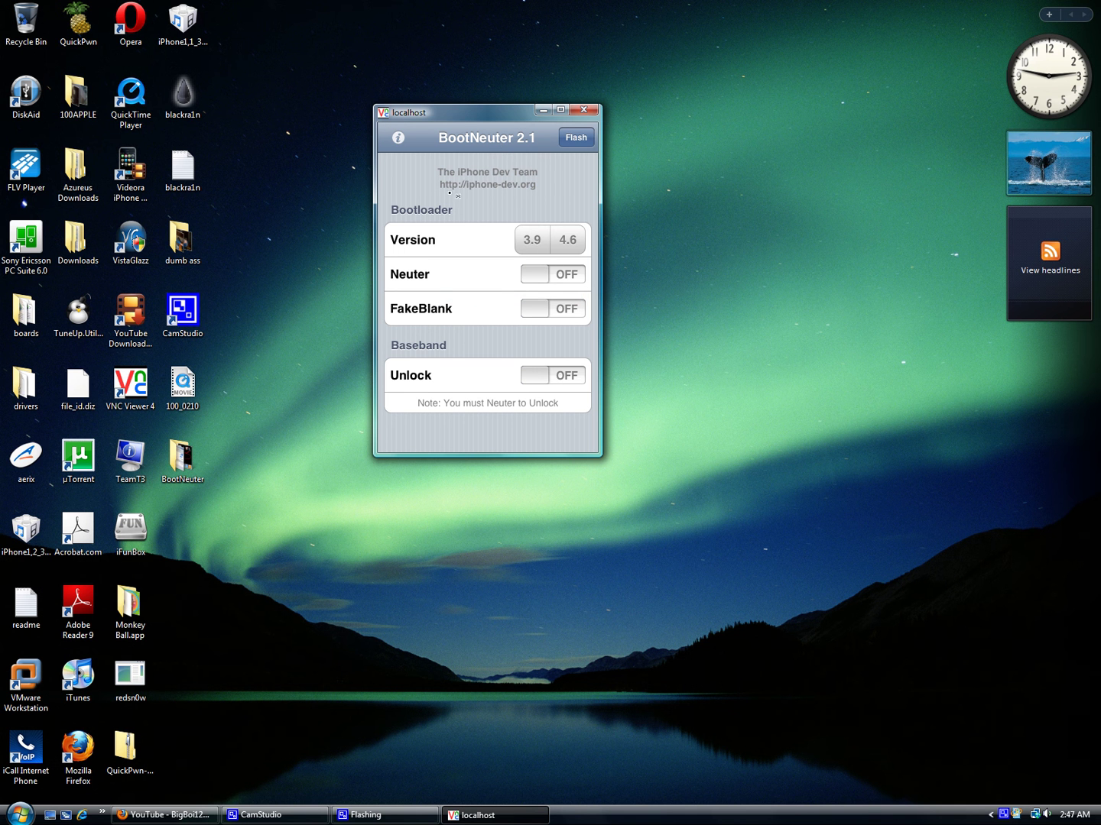
right_click(436, 113)
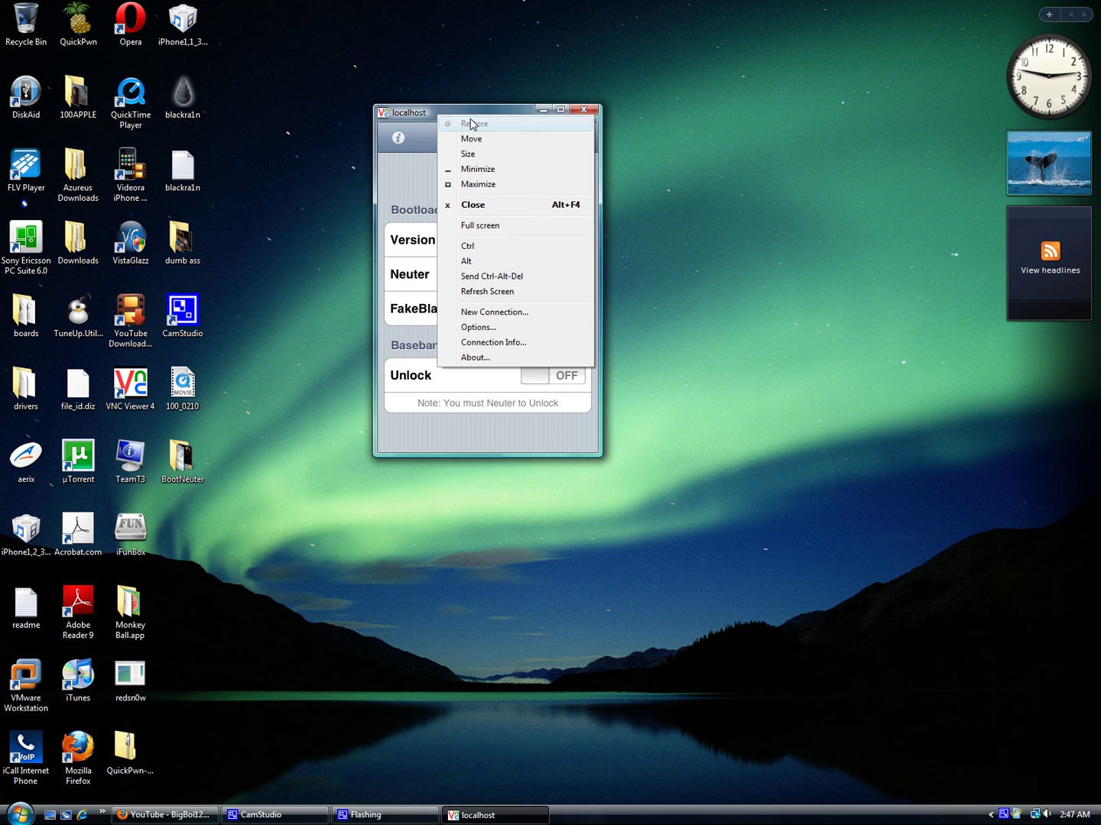
click(452, 432)
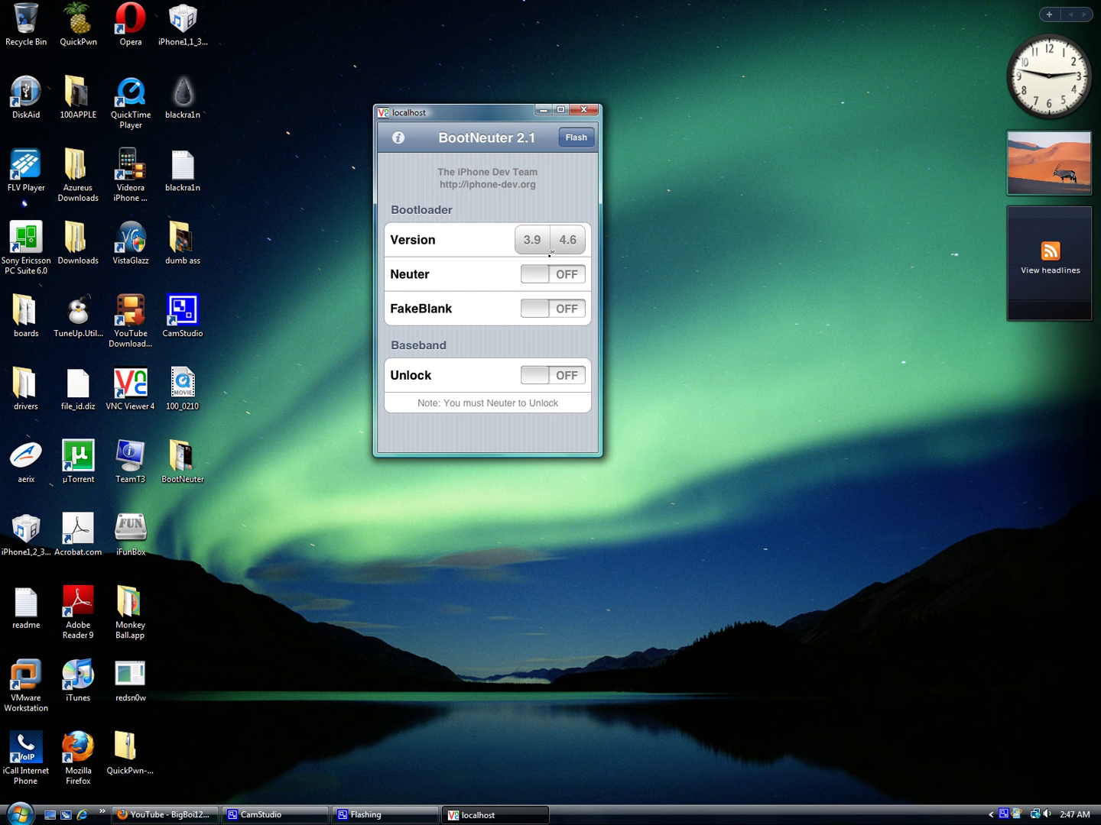
Try reconnecting after the dropped session, which fails with connection timed out (10060).
click(599, 456)
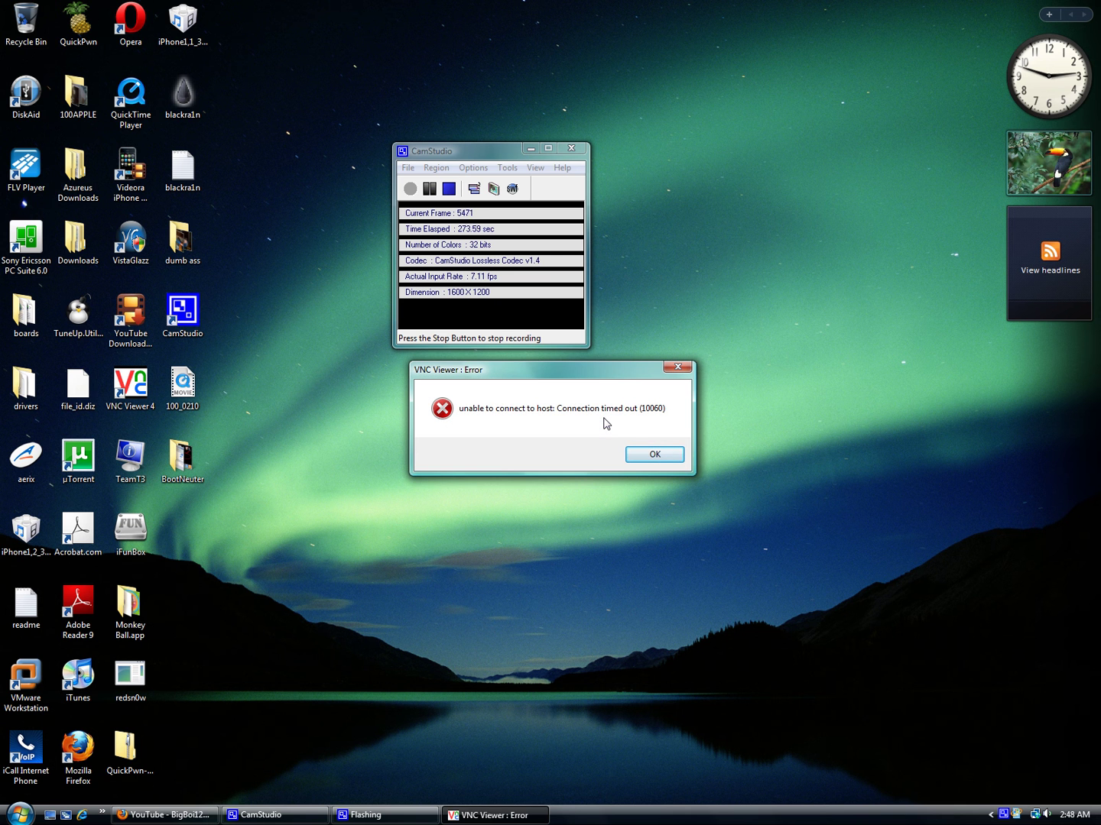
Dismiss the timeout error, reconnect VNC to the phone, and run BootNeuter from home page 2.
click(642, 455)
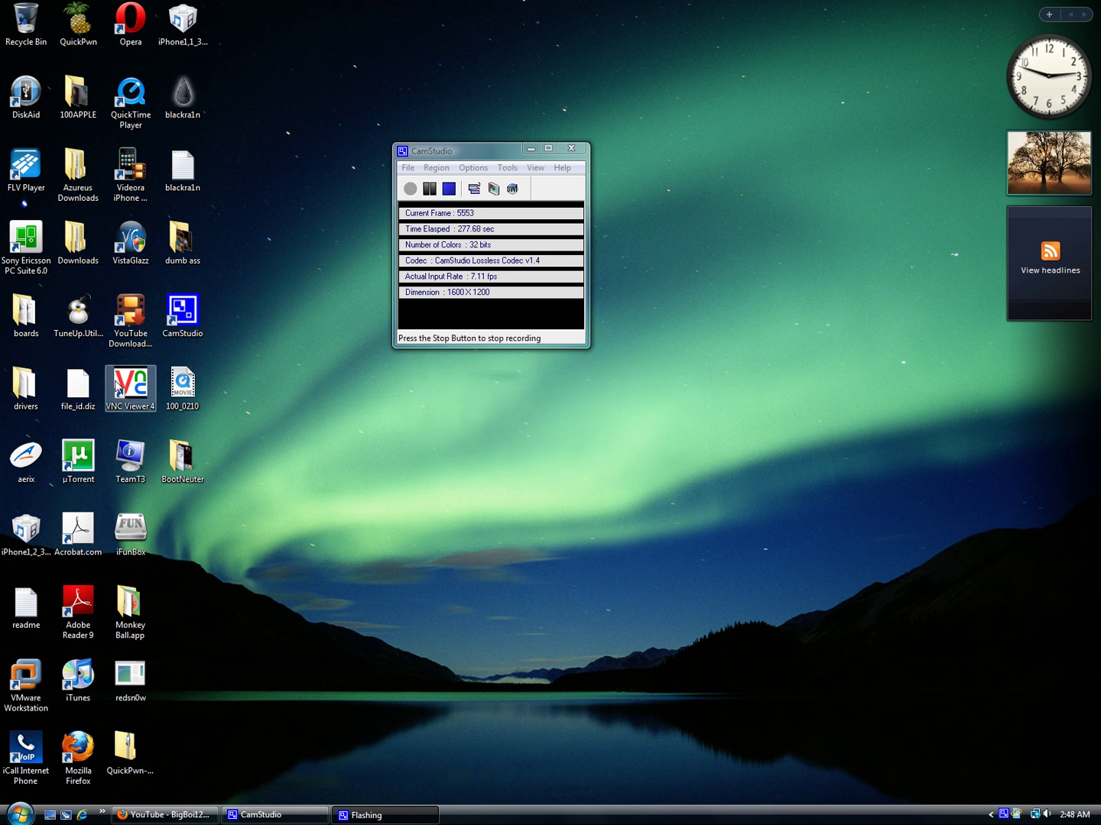
double_click(118, 386)
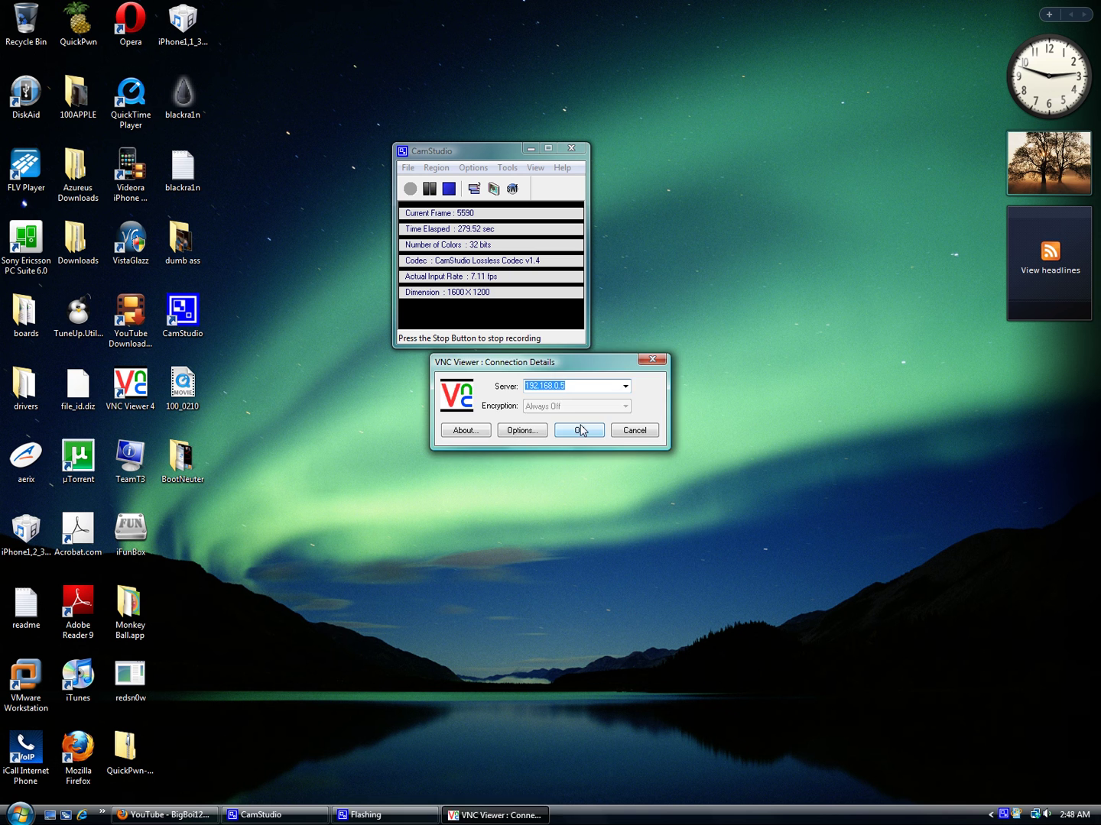
click(580, 430)
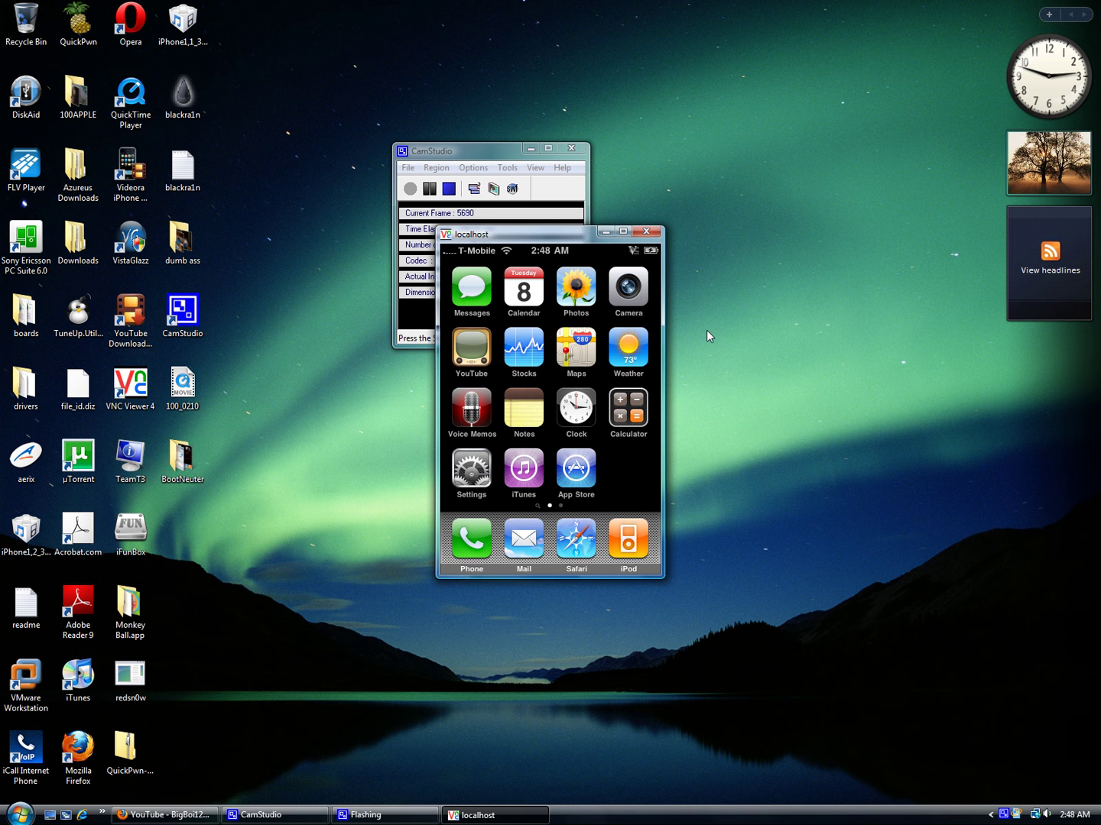
drag(625, 324, 527, 324)
click(620, 298)
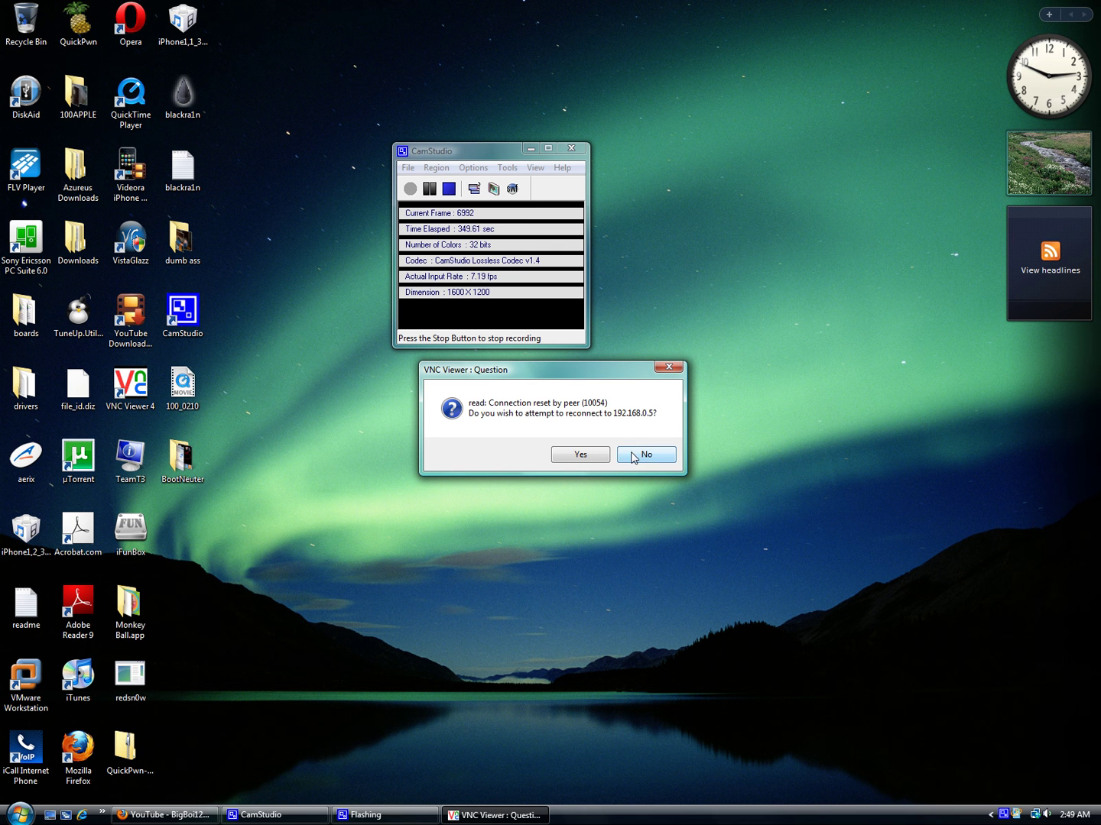
Decline reconnecting, then browse the iPhone's raw file system in iFunBox to /private/var/root/Library.
click(625, 457)
double_click(131, 529)
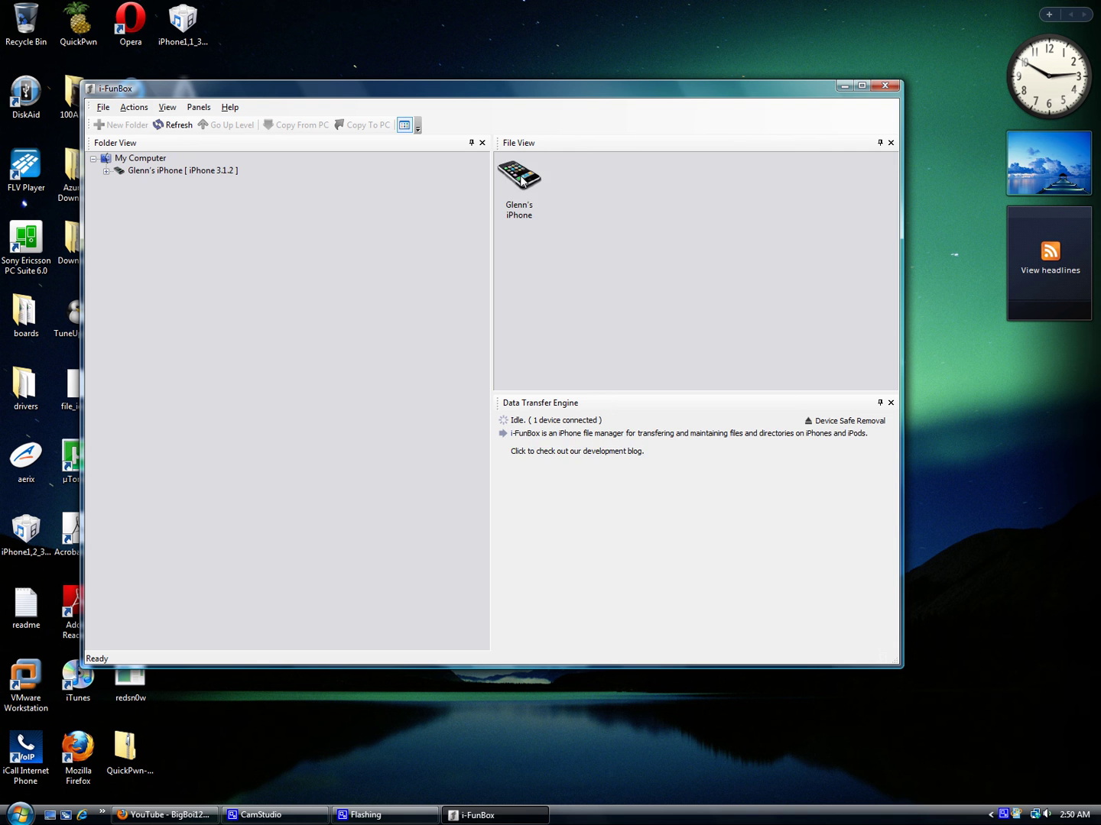
double_click(520, 181)
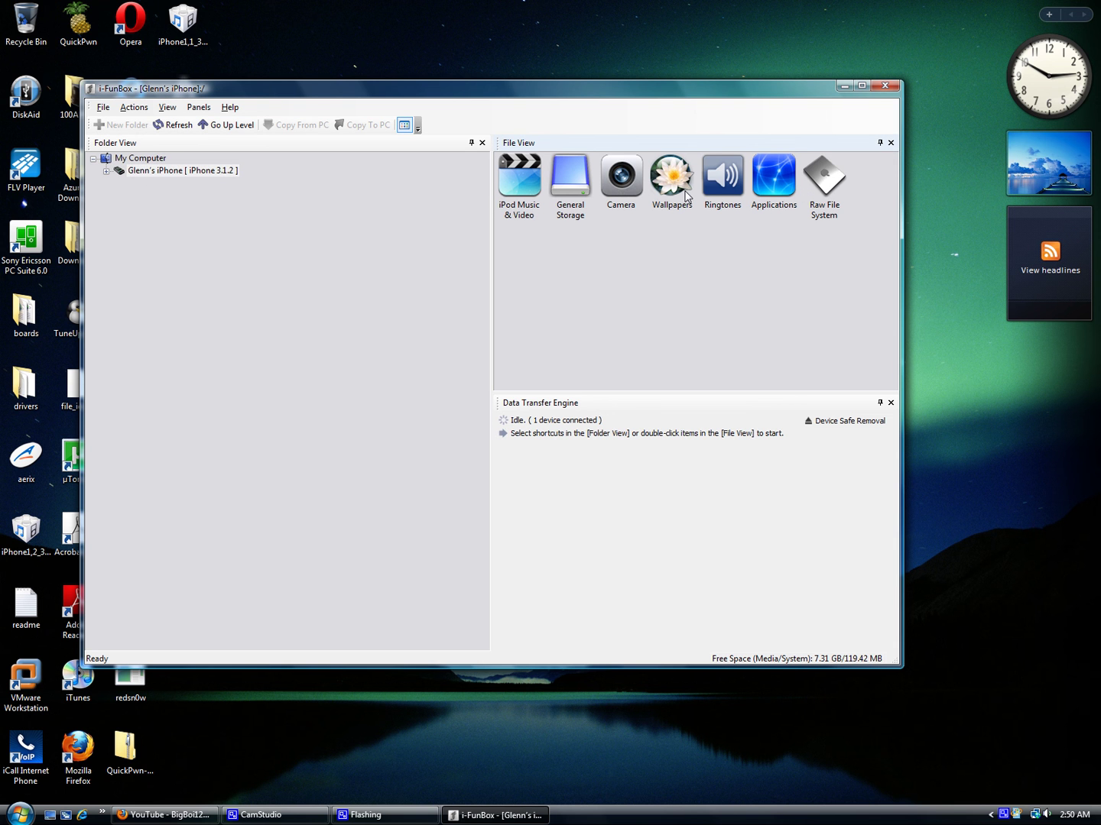
double_click(825, 173)
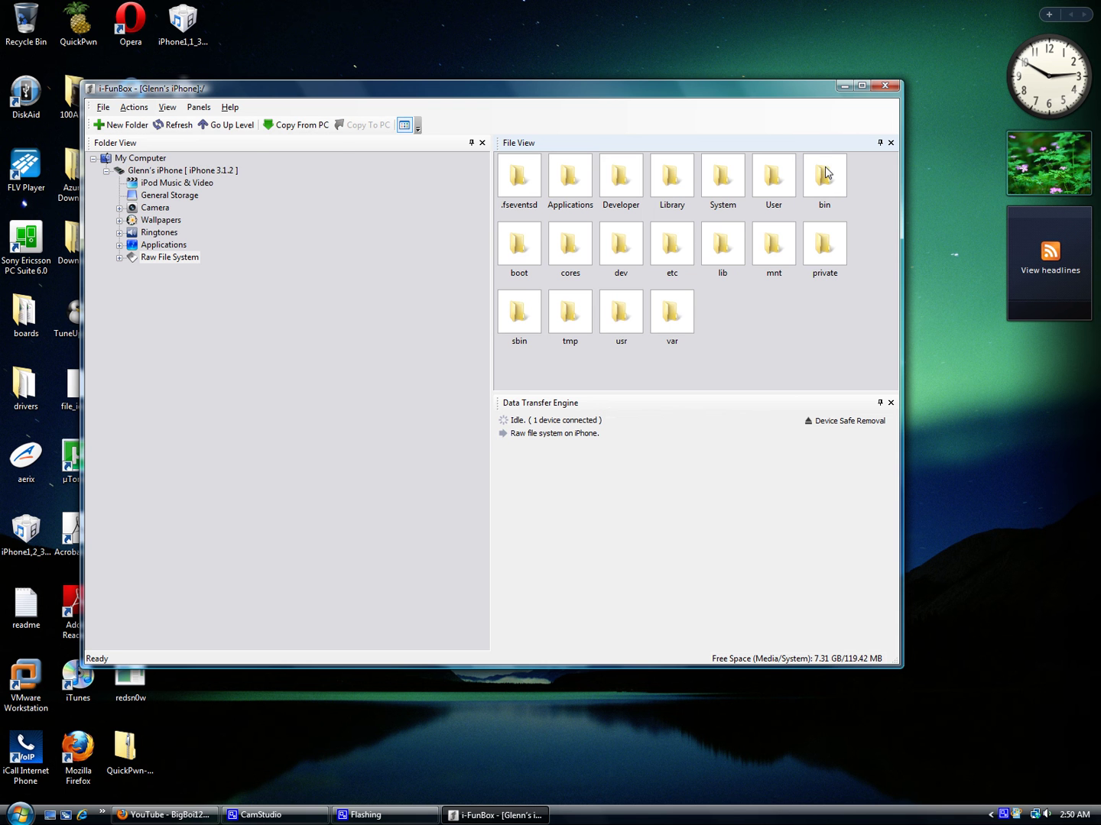
double_click(825, 246)
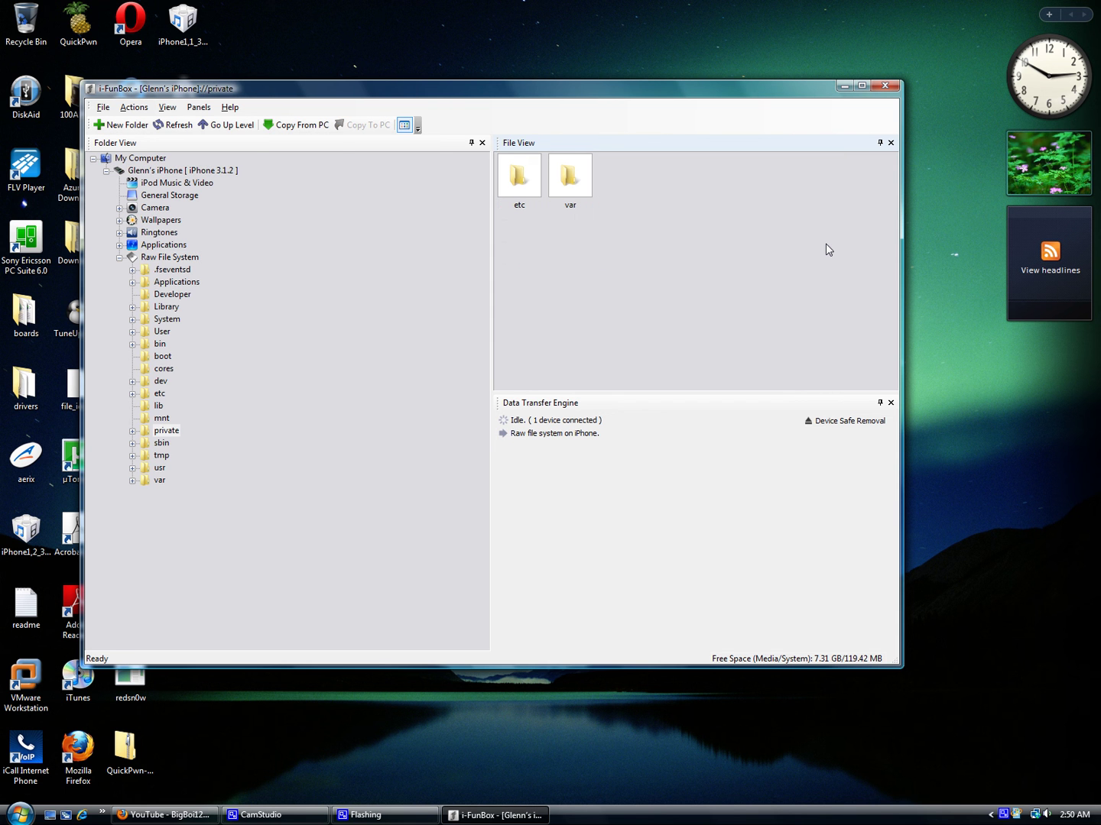
double_click(568, 172)
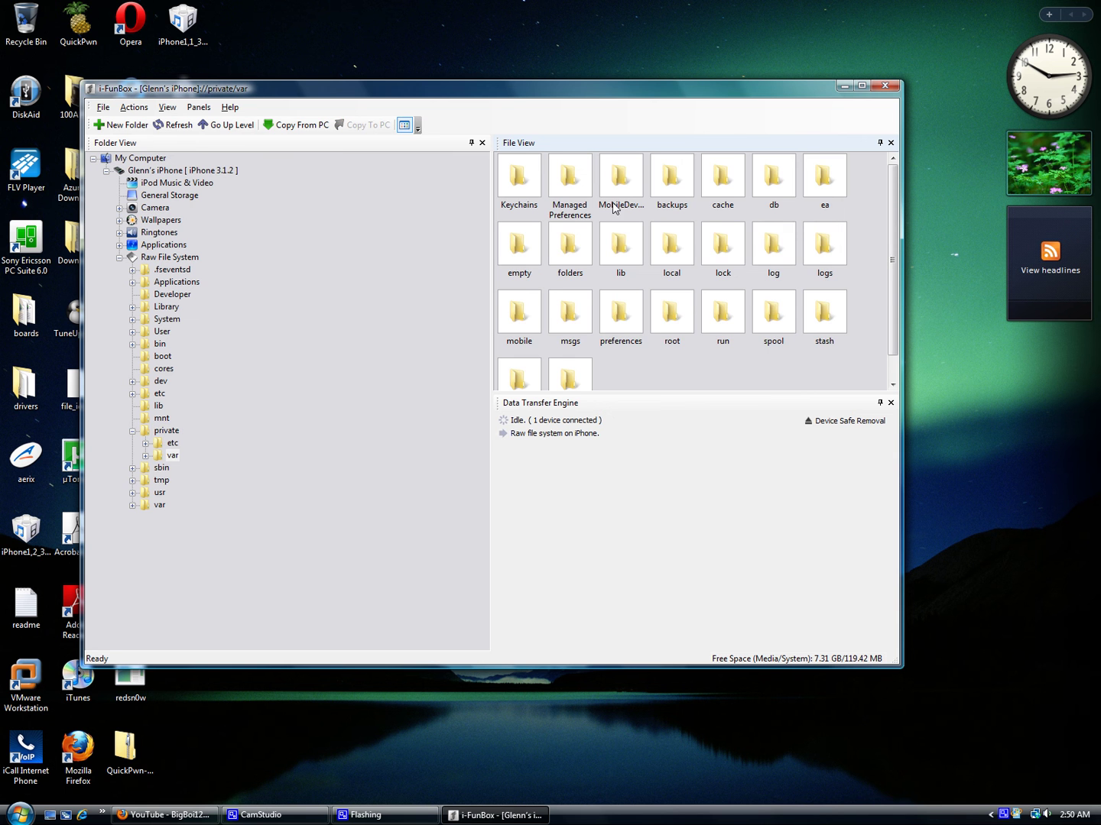
click(669, 313)
double_click(668, 310)
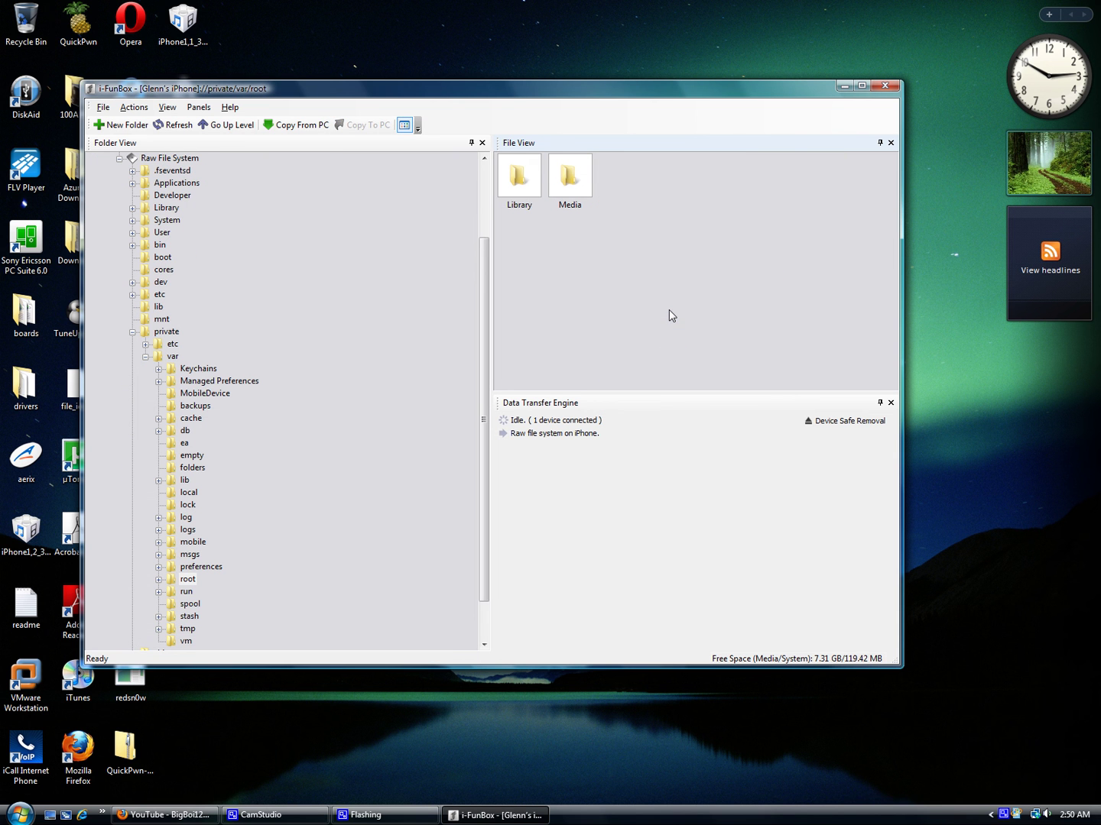
double_click(527, 179)
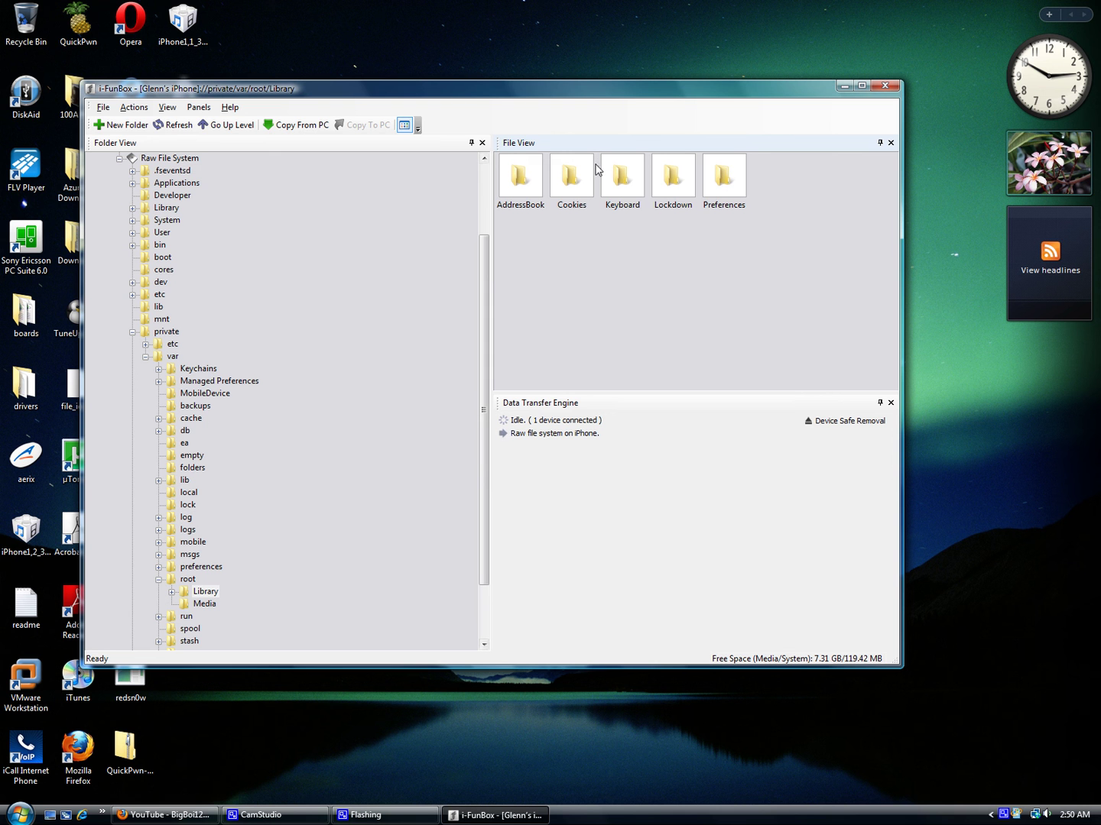
Delete the Lockdown folder and safely remove the iPhone in iFunBox.
click(680, 170)
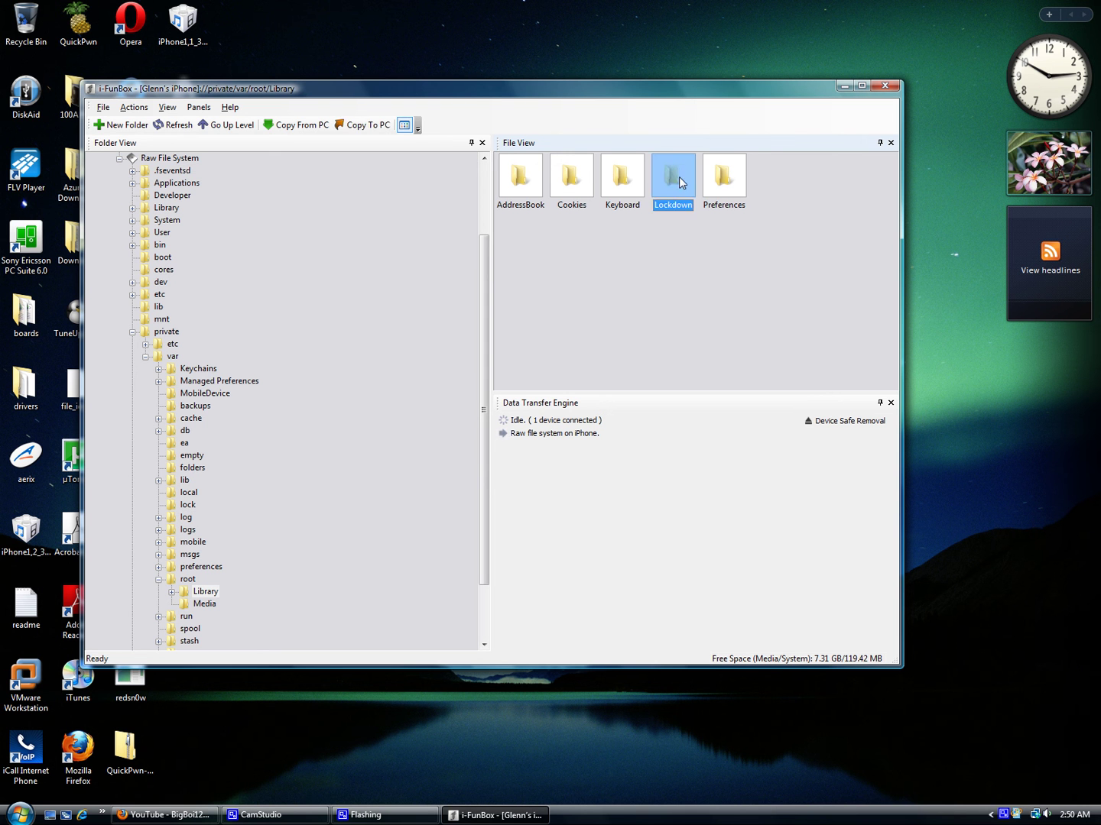
right_click(681, 183)
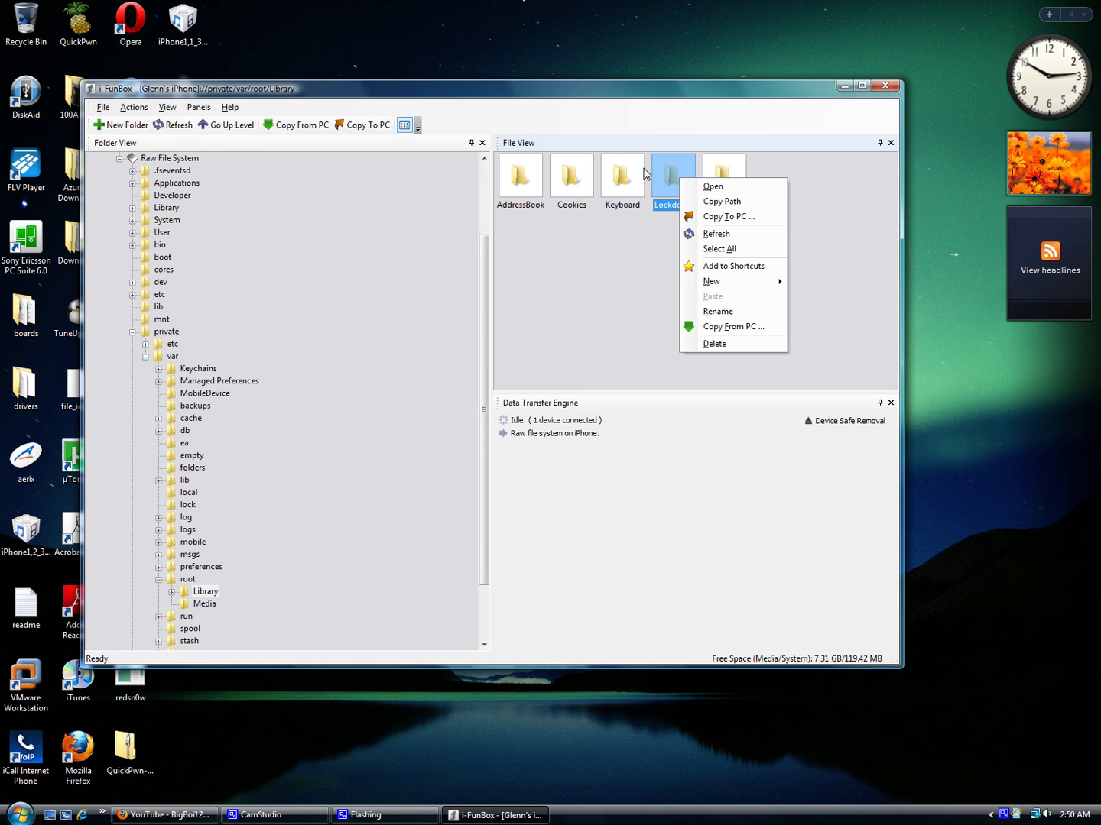
click(767, 344)
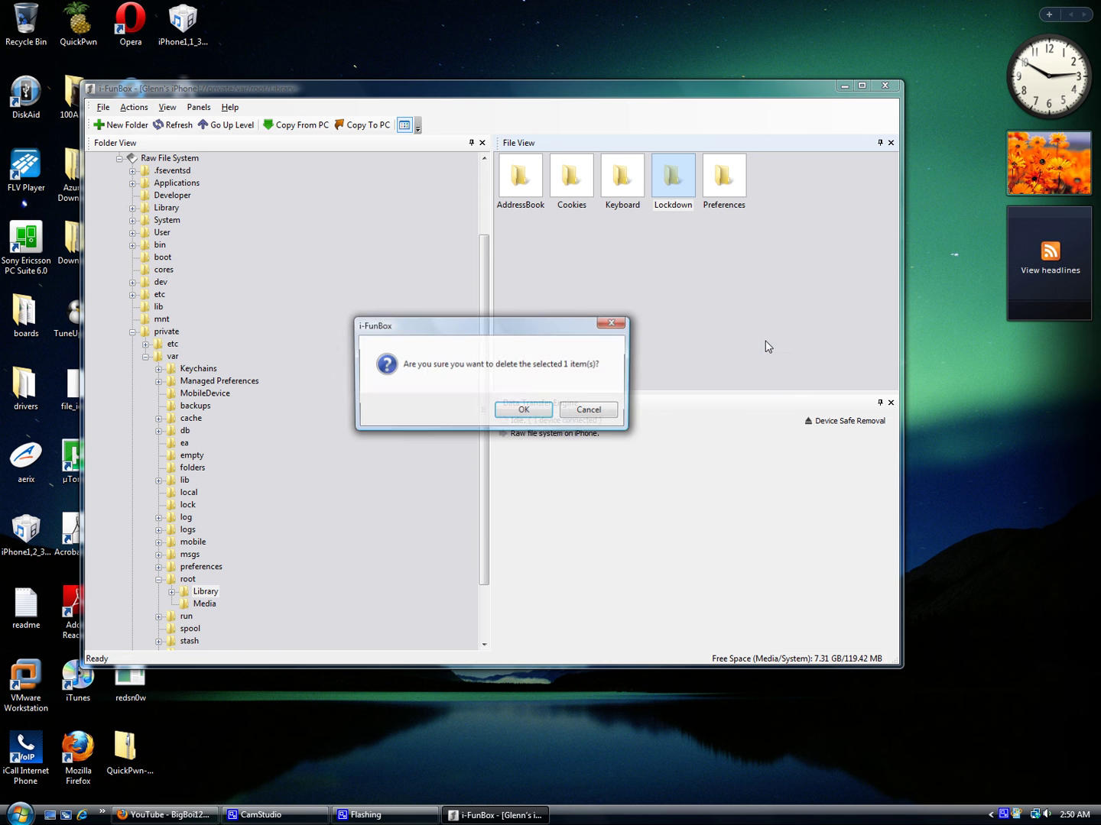
click(522, 412)
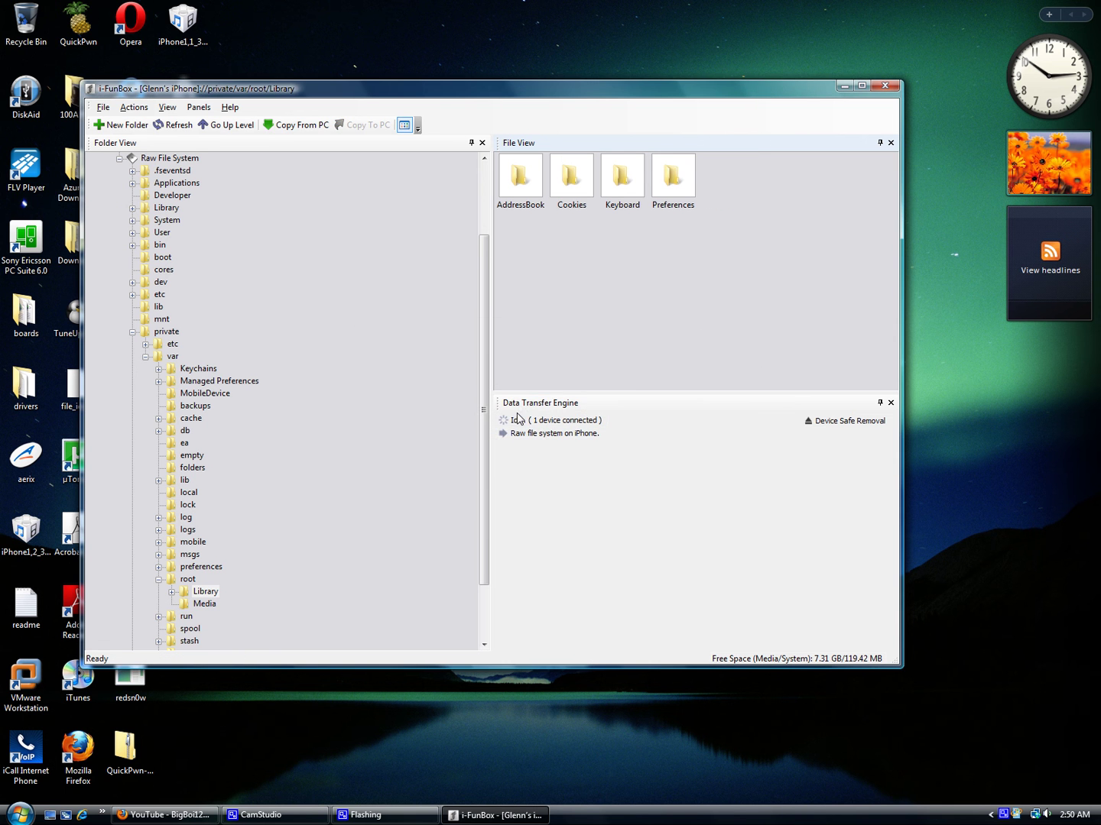
click(844, 423)
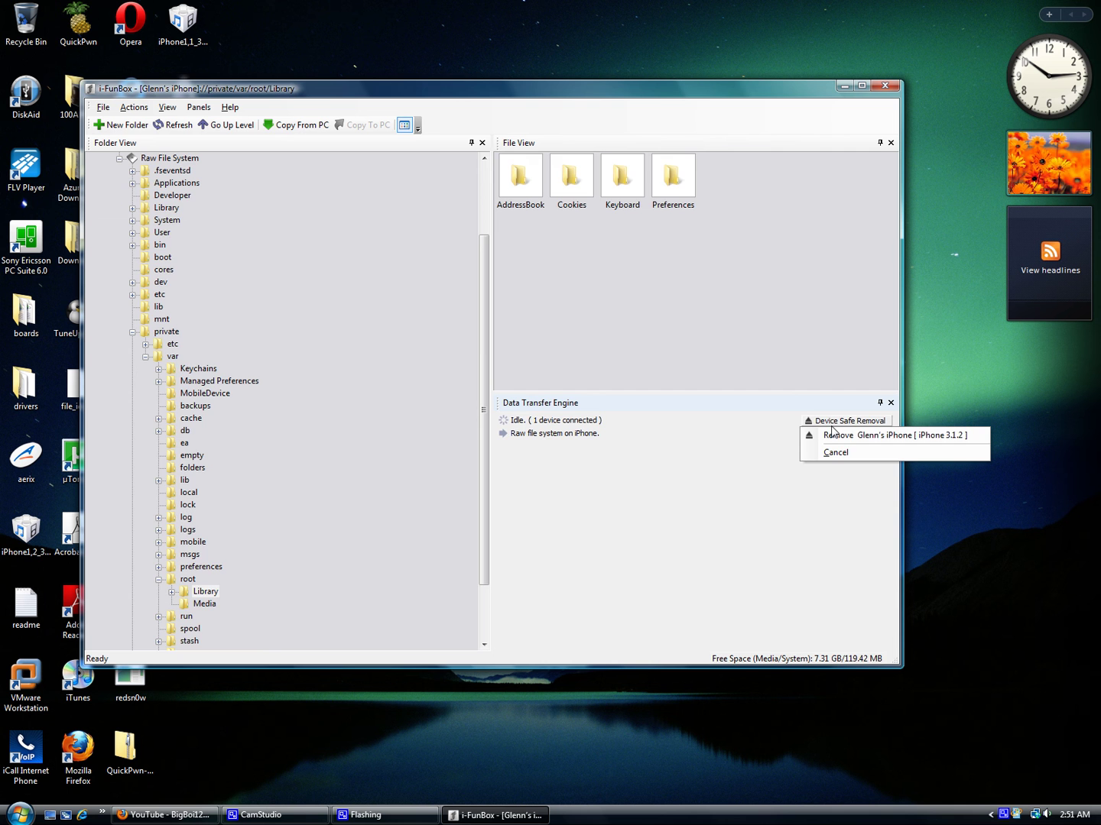
click(825, 437)
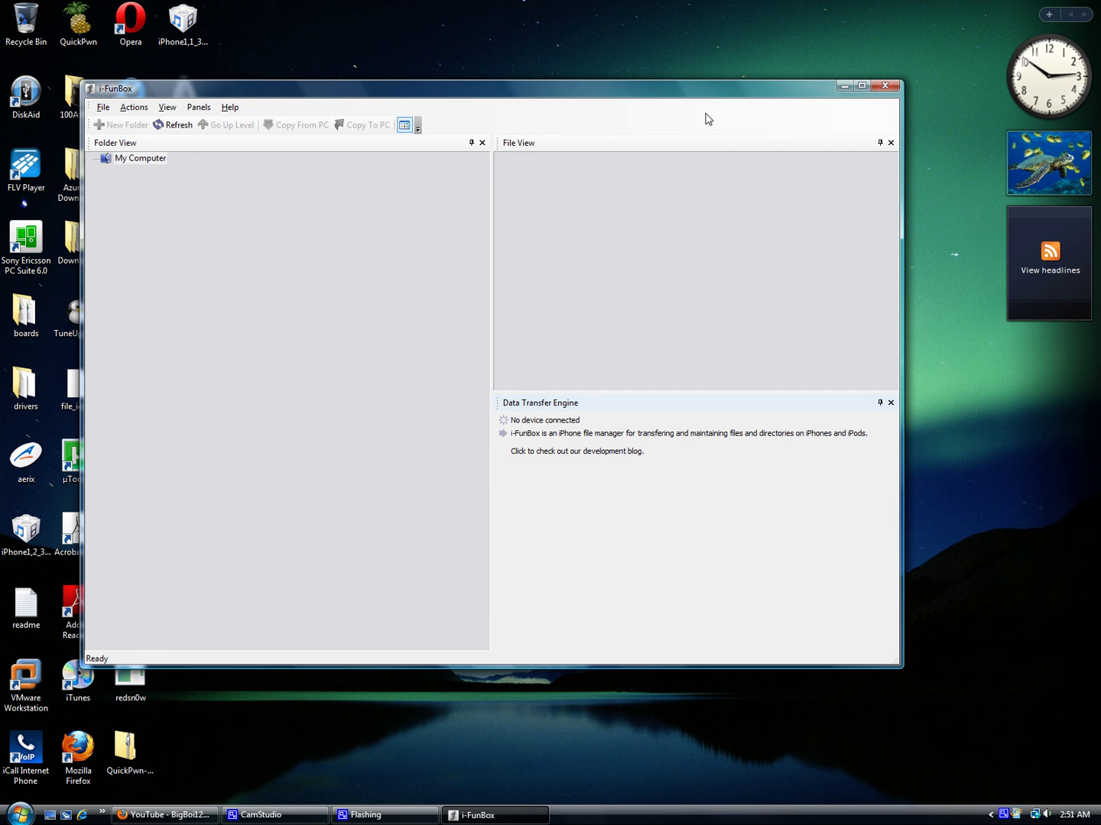
Close iFunBox, reconnect VNC Viewer to localhost, and return to the first home screen page.
click(884, 86)
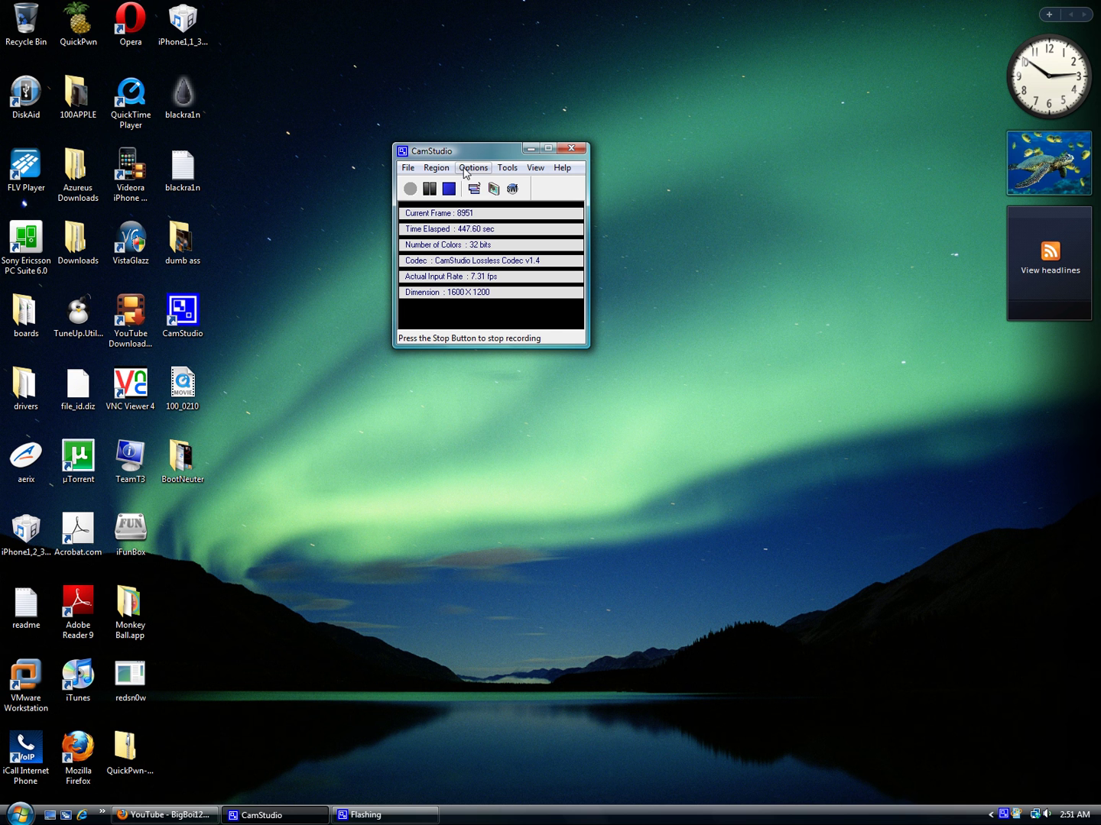
double_click(144, 382)
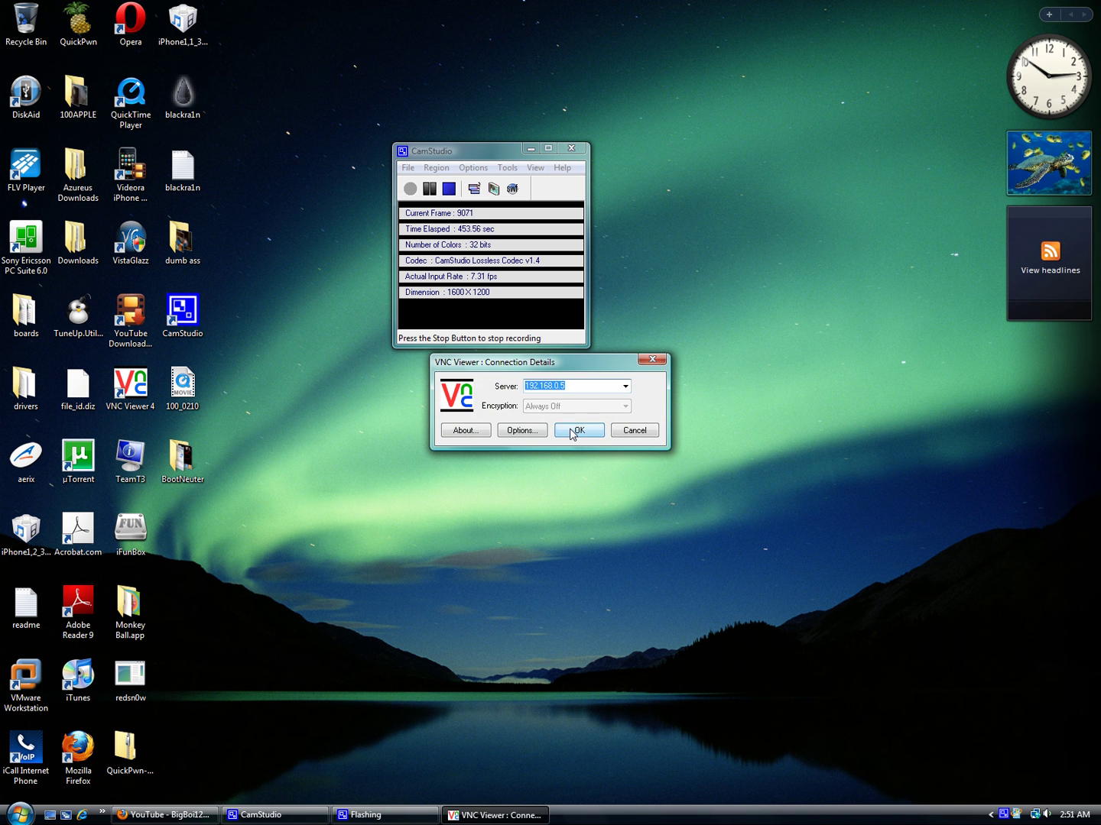
click(574, 431)
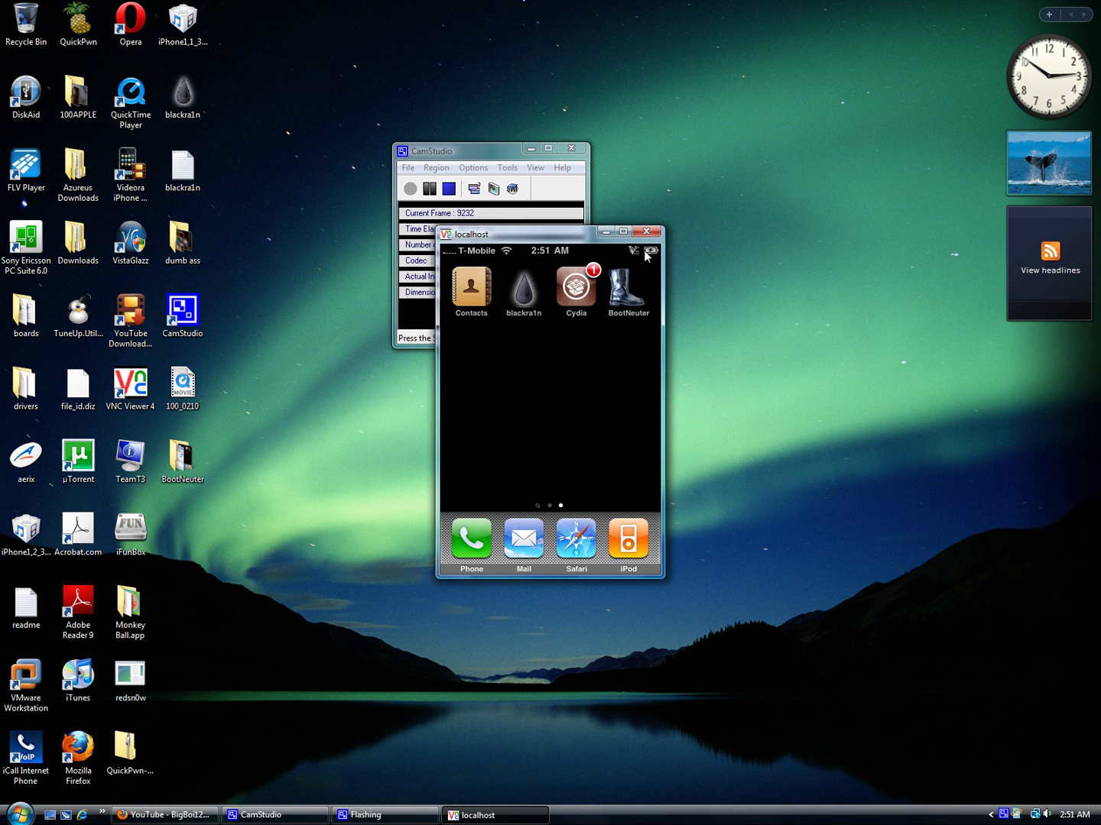
right_click(626, 367)
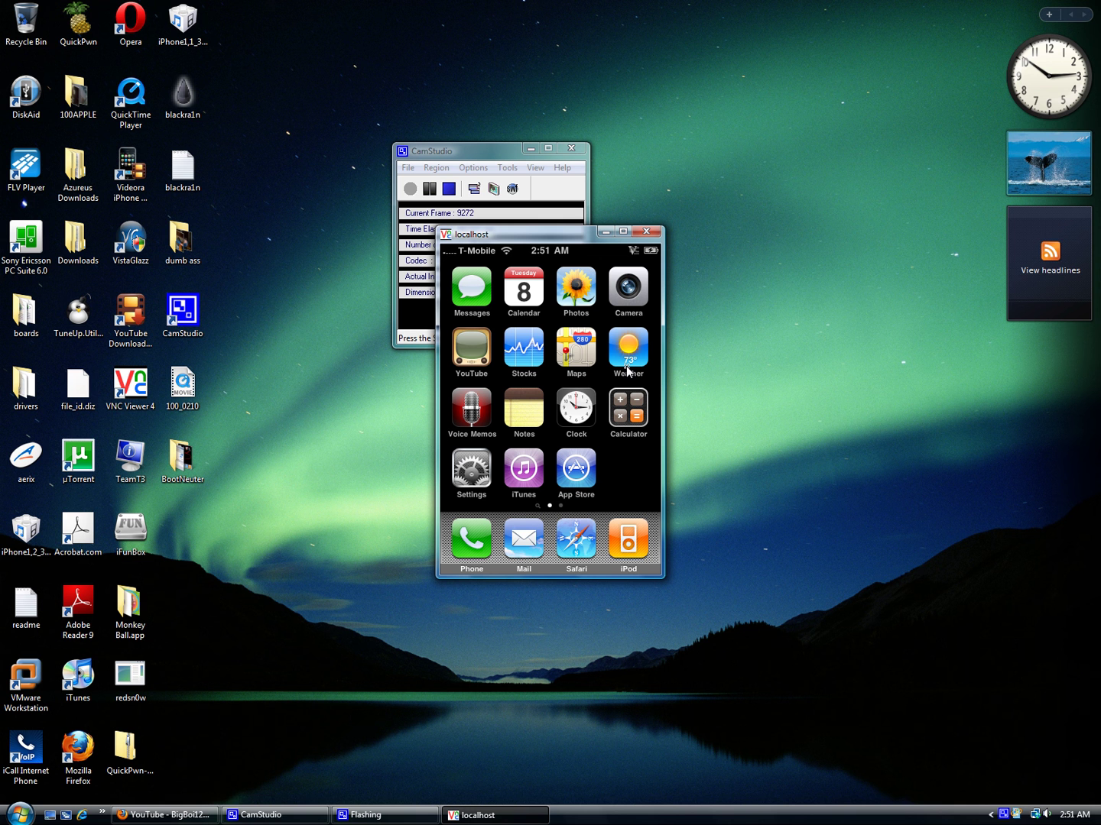